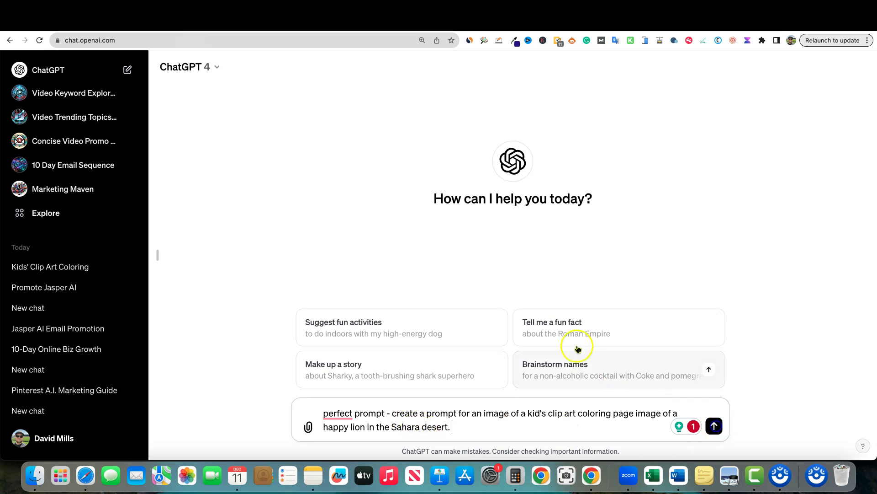
# Submit the "perfect prompt" request for a happy lion coloring page in the Sahara desert and copy the generated image prompt.
pyautogui.click(715, 425)
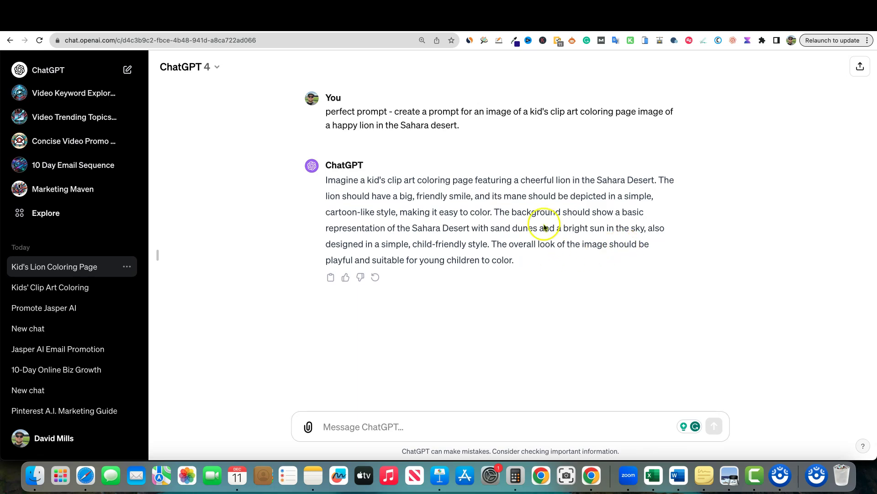
pyautogui.moveTo(515, 261); pyautogui.dragTo(326, 188)
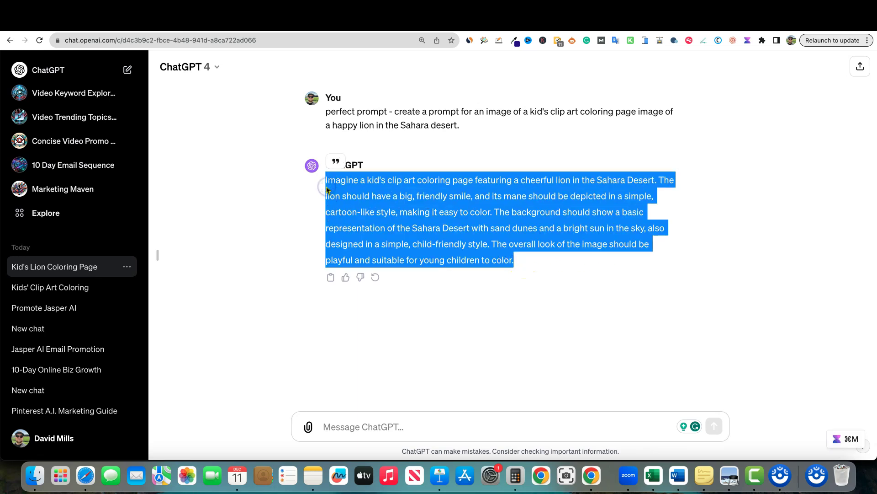
# Switch to Canva and create a blank portrait flyer design sized 8.5 × 11 in.
pyautogui.click(792, 24)
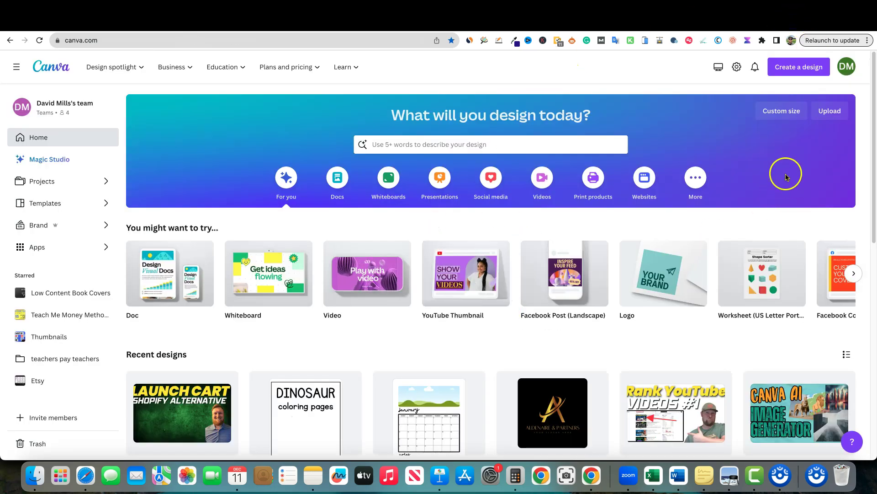
pyautogui.click(793, 69)
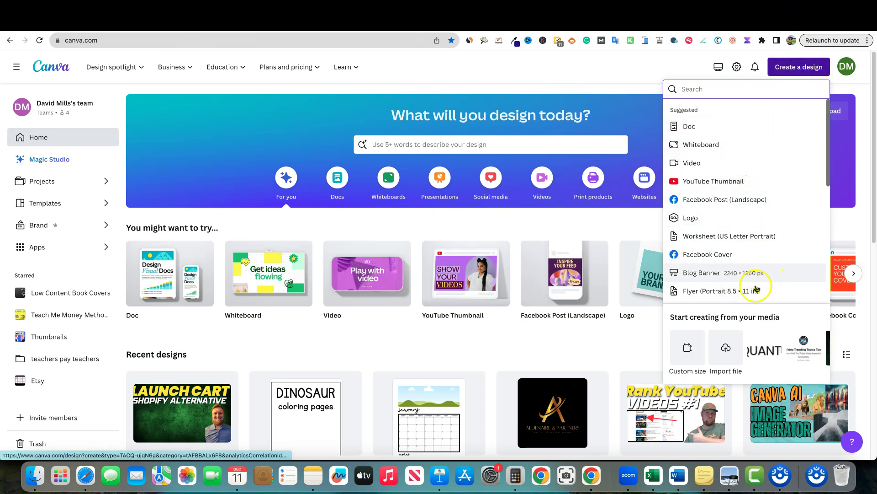
pyautogui.click(725, 291)
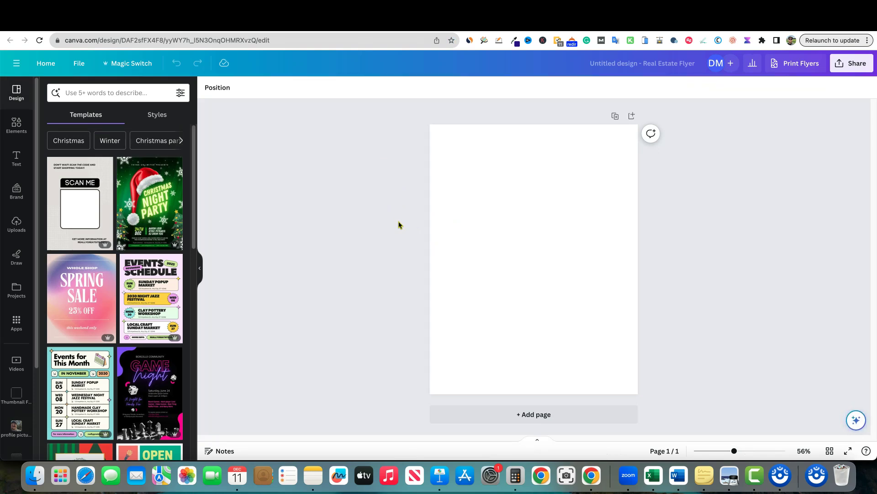
pyautogui.click(486, 221)
pyautogui.click(402, 155)
# Find the AI image generator among the design elements and open Magic Media to generate a custom image.
pyautogui.click(16, 123)
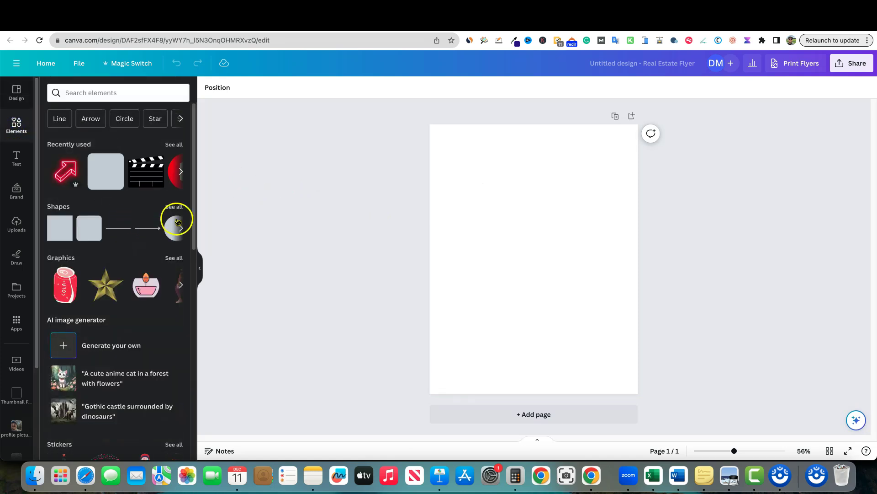
pyautogui.scroll(-10, 115, 312)
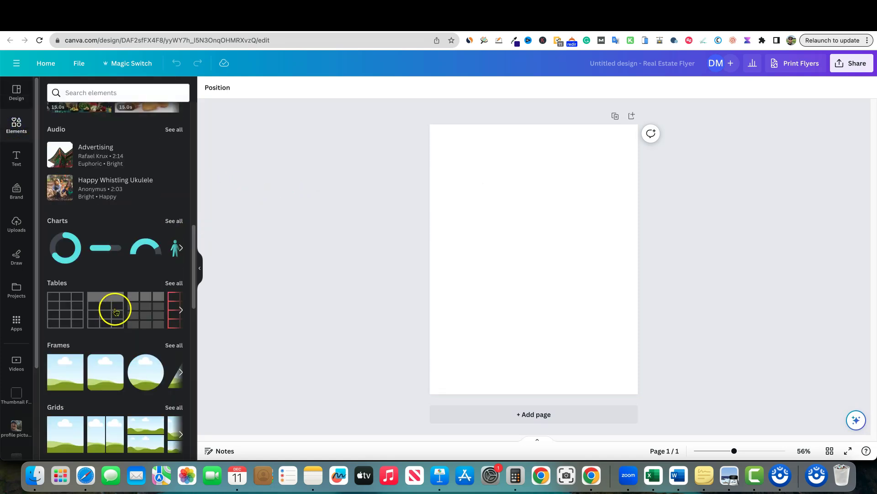
pyautogui.scroll(10, 115, 310)
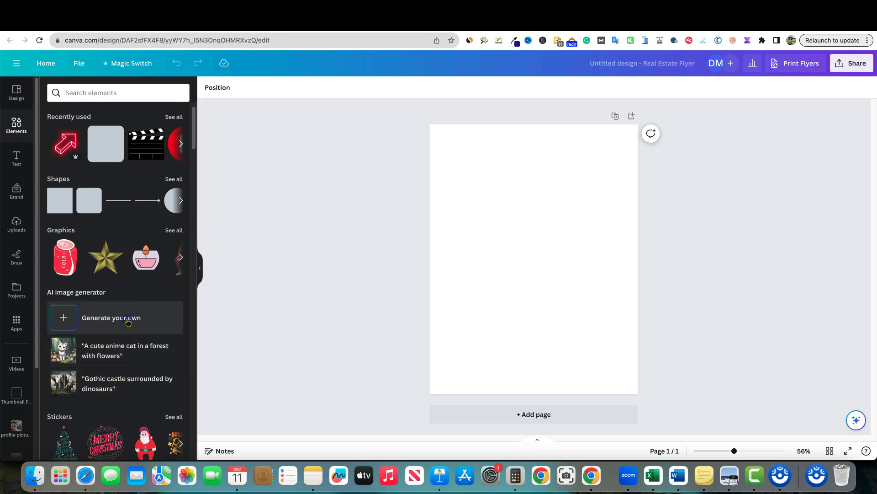
pyautogui.click(156, 318)
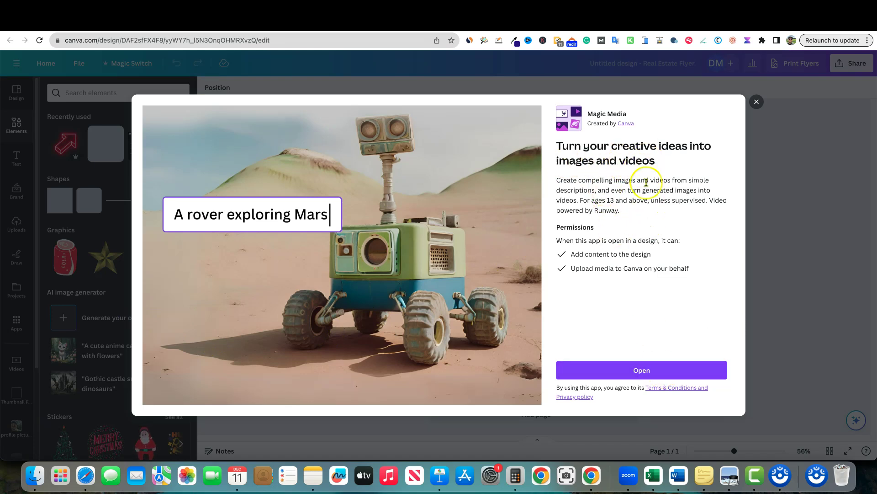
pyautogui.click(667, 368)
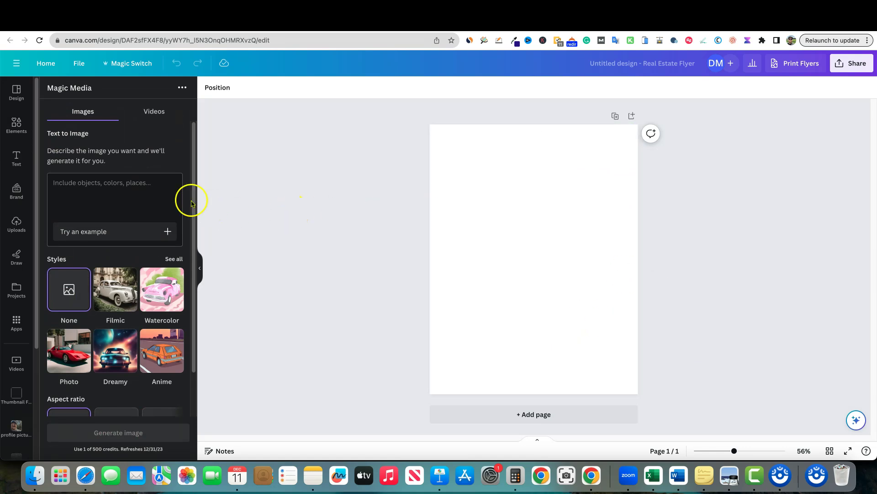
# Try to use the full copied lion prompt as the text-to-image description and select its cut-off last sentence.
pyautogui.click(124, 188)
pyautogui.press('super+v')
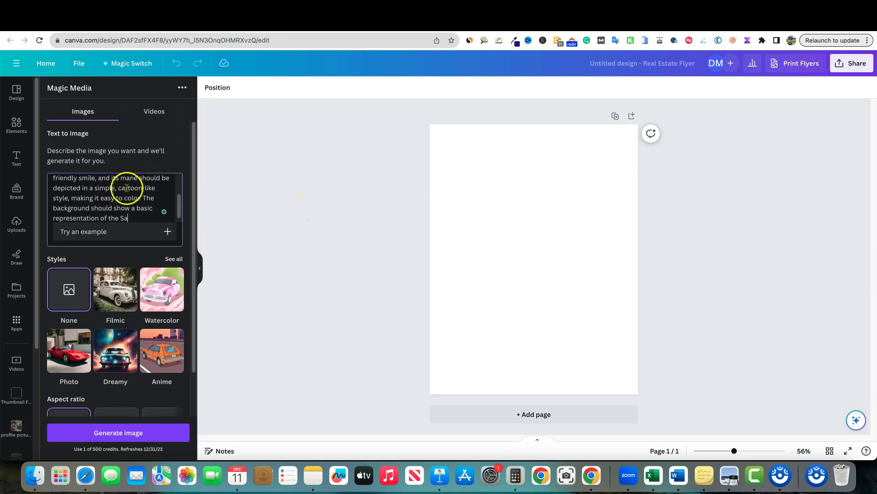
pyautogui.moveTo(141, 219)
pyautogui.mouseDown()
pyautogui.moveTo(51, 196)
pyautogui.moveTo(36, 172)
pyautogui.moveTo(130, 208)
pyautogui.moveTo(143, 229)
pyautogui.mouseUp()
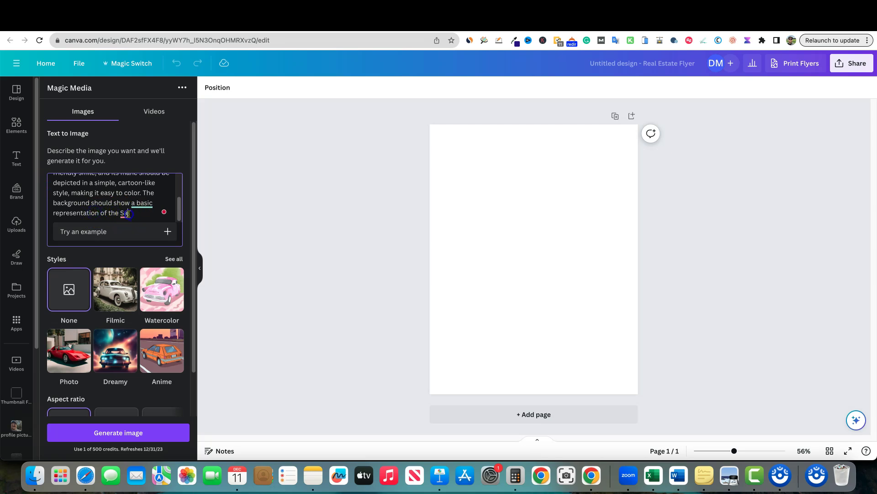
pyautogui.moveTo(128, 214); pyautogui.dragTo(146, 196)
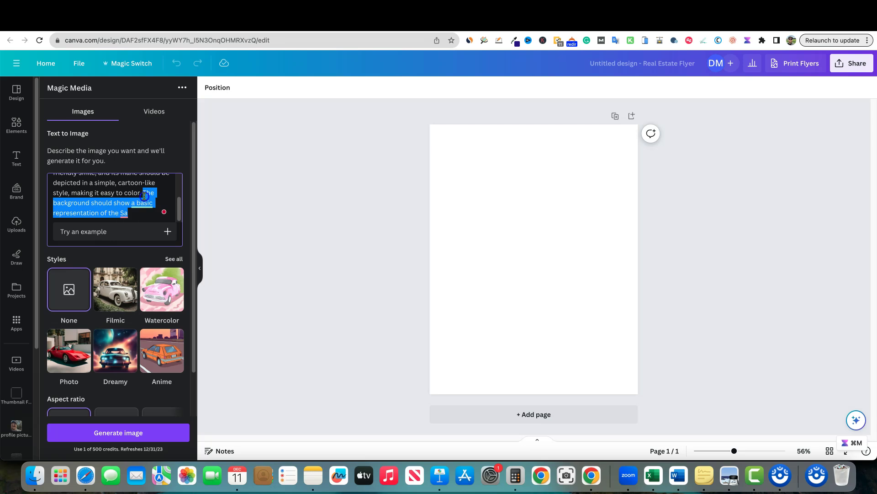
# Switch back to ChatGPT and ask it to "regenerate the prompt and make it 50% smaller".
pyautogui.hotkey('ctrl', 'Tab')
pyautogui.moveTo(515, 260); pyautogui.dragTo(328, 184)
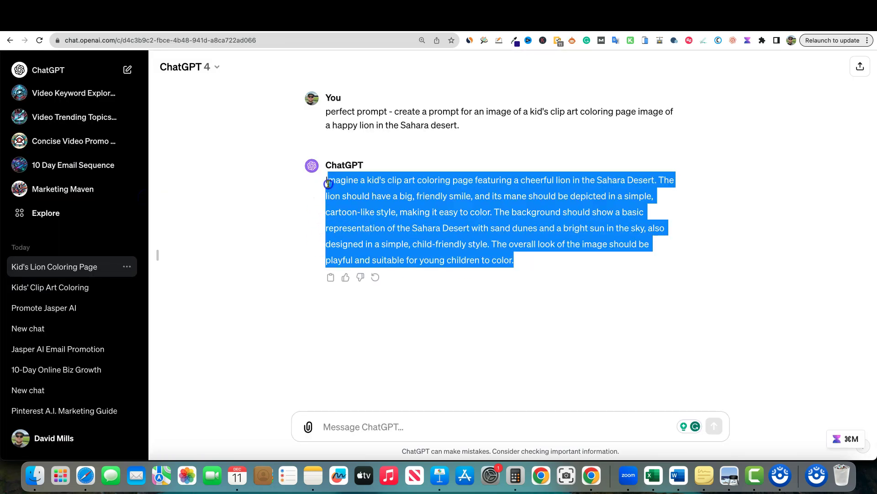
pyautogui.click(362, 427)
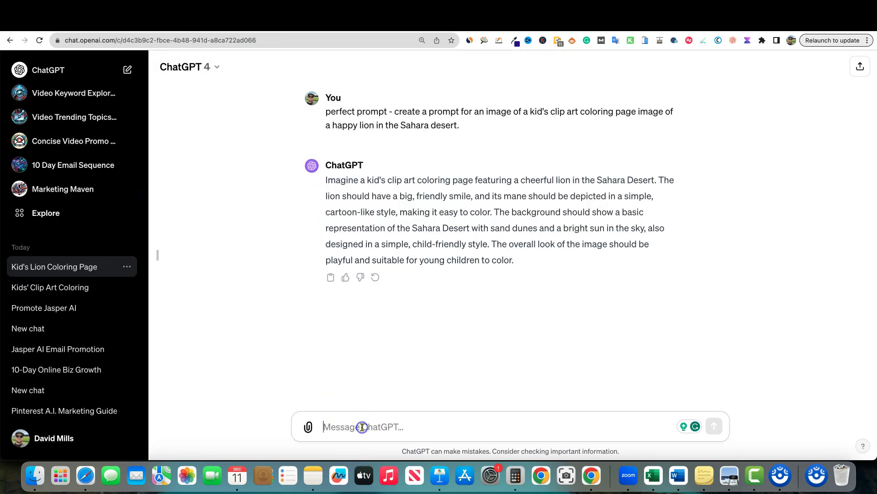
pyautogui.write('regenerate the prompt and make it 50% smaller')
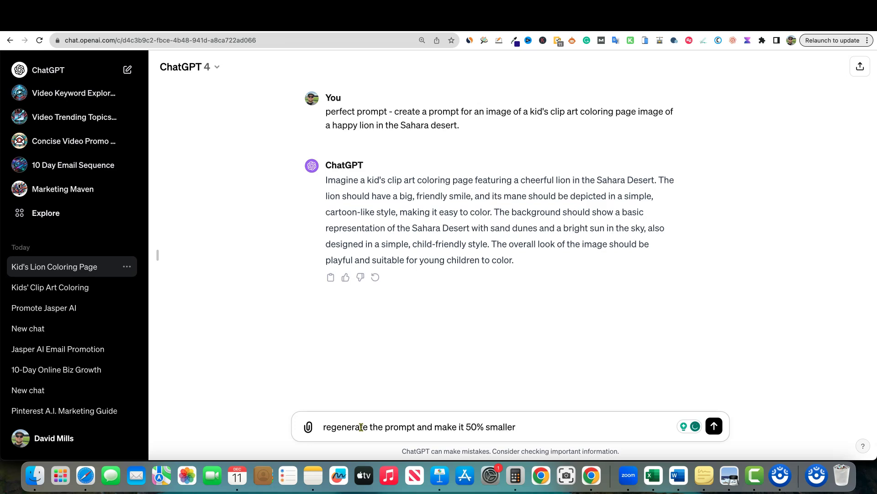
pyautogui.press('Return')
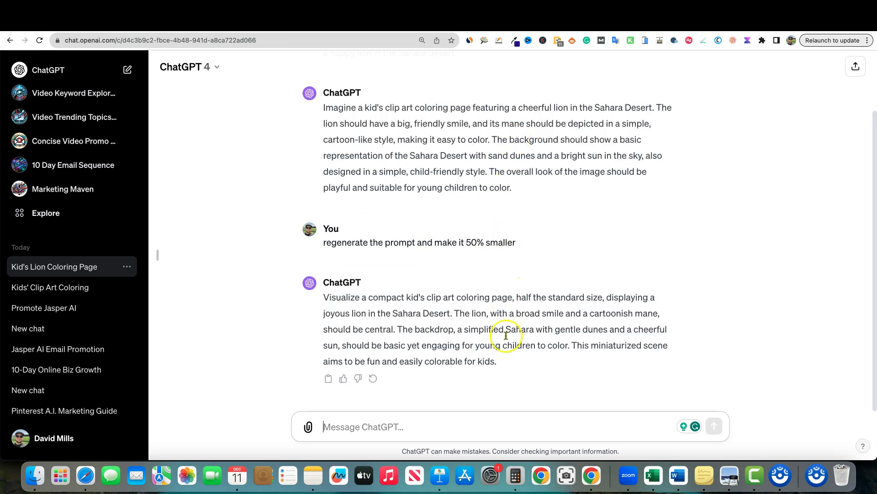
# Ask ChatGPT to "simplify this in one sentence:" followed by the backdrop and miniaturized scene sentences copied from the shorter prompt.
pyautogui.moveTo(498, 362); pyautogui.dragTo(398, 330)
pyautogui.press('super+c')
pyautogui.click(413, 426)
pyautogui.write('simplify this in one sentence')
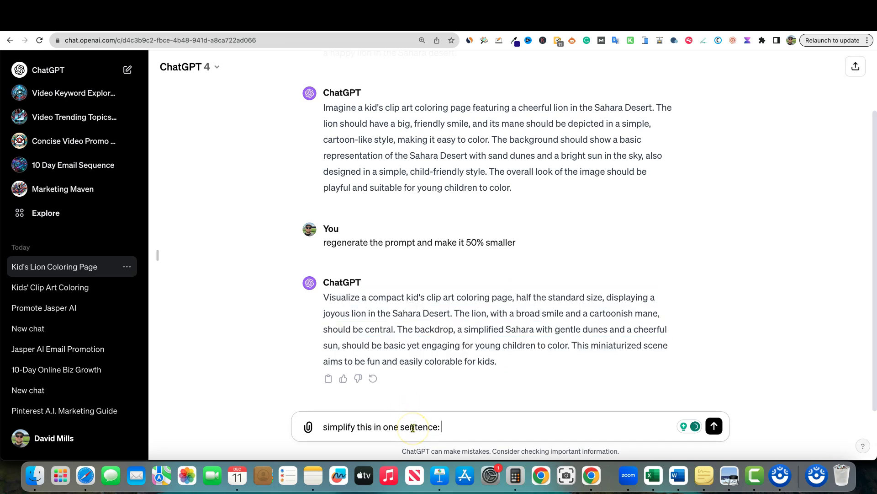
pyautogui.write(':')
pyautogui.press('super+v')
pyautogui.press('Return')
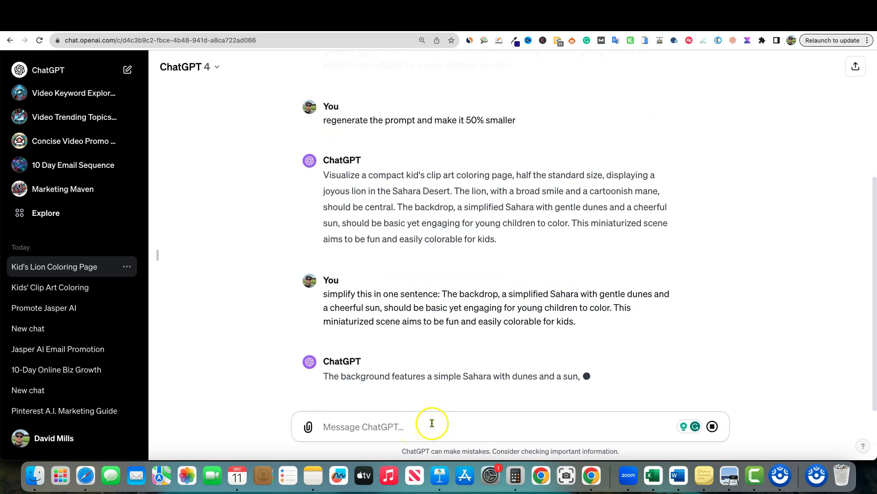
# Copy the shorter prompt's first two sentences, through "should be central.", and replace Canva's image description with them.
pyautogui.moveTo(395, 176); pyautogui.dragTo(323, 145)
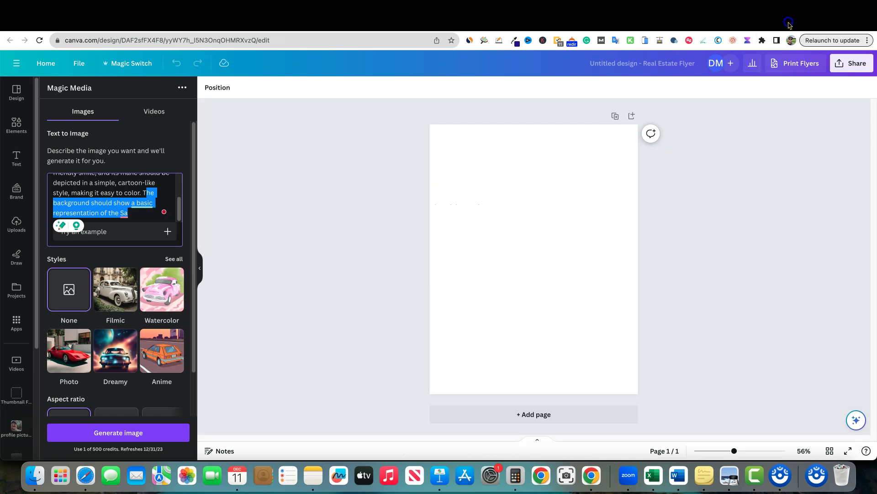
pyautogui.click(788, 21)
pyautogui.click(141, 203)
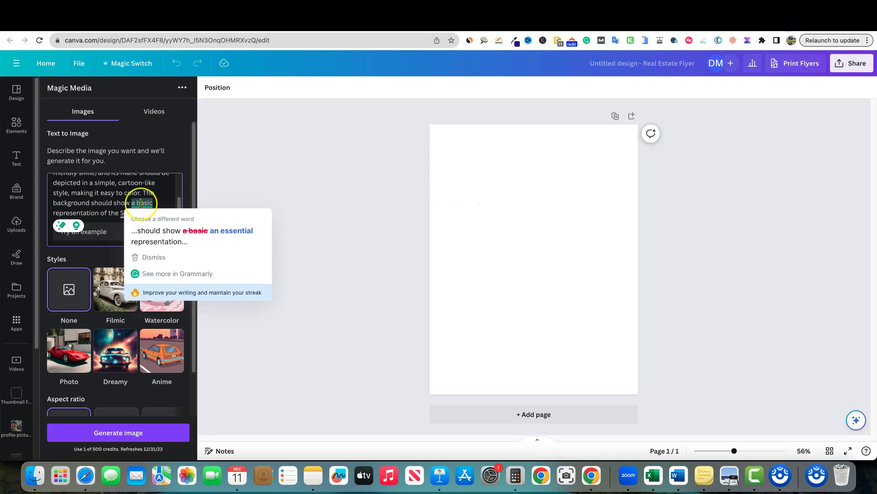
pyautogui.press('super+a')
pyautogui.press('BackSpace')
pyautogui.press('super+v')
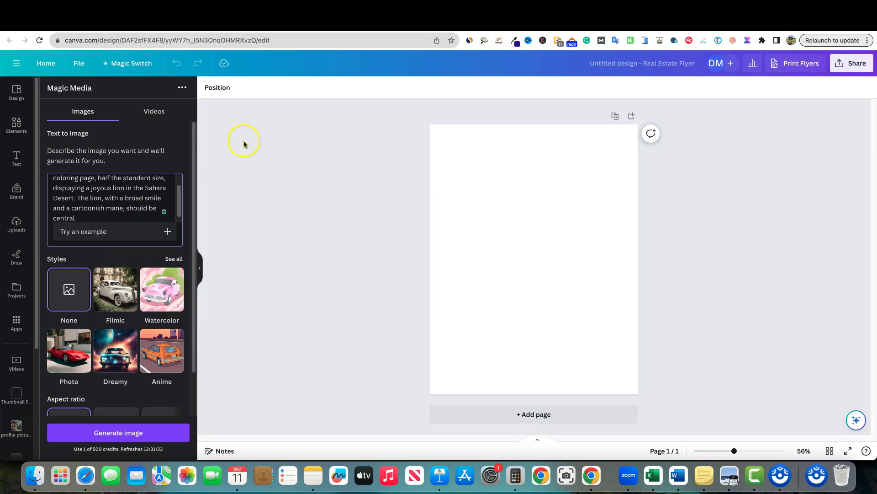
# Copy ChatGPT's simplified background sentence and append it to the image description in Canva.
pyautogui.click(712, 21)
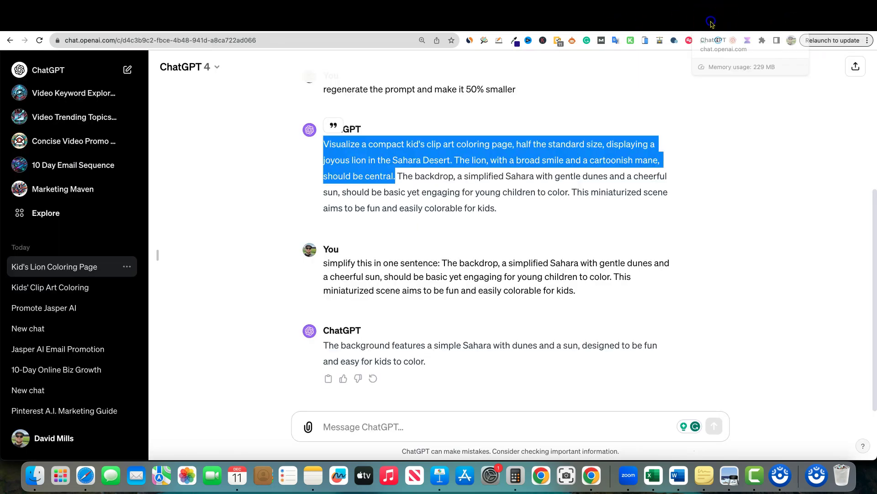
pyautogui.moveTo(426, 362); pyautogui.dragTo(326, 347)
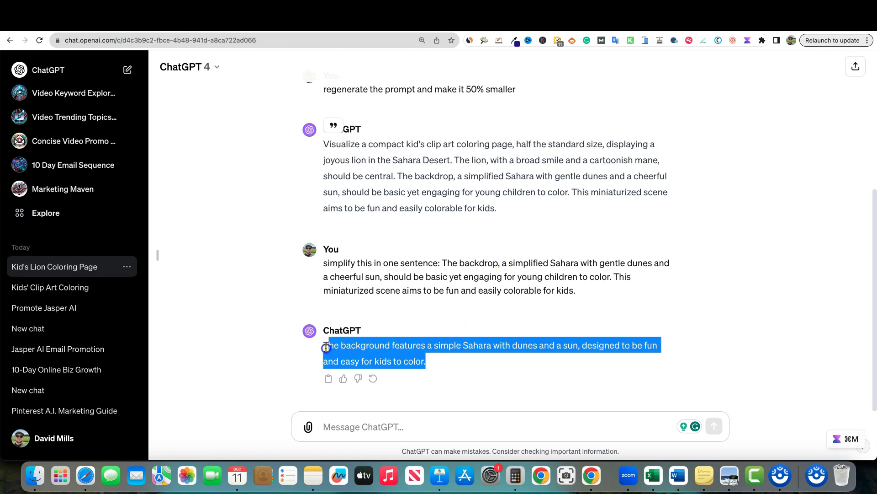
pyautogui.click(784, 13)
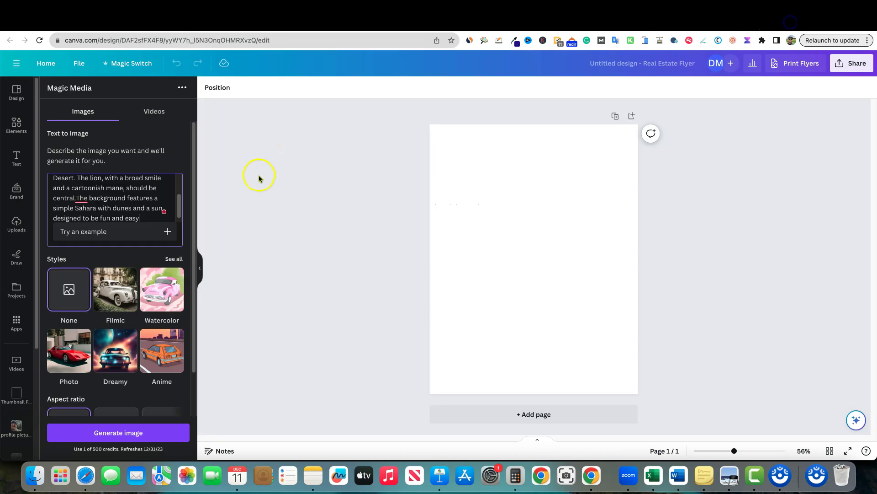
# Reword the end of the image description to "a sun designed to be easy to color", without the comma.
pyautogui.click(145, 217)
pyautogui.doubleClick(135, 219)
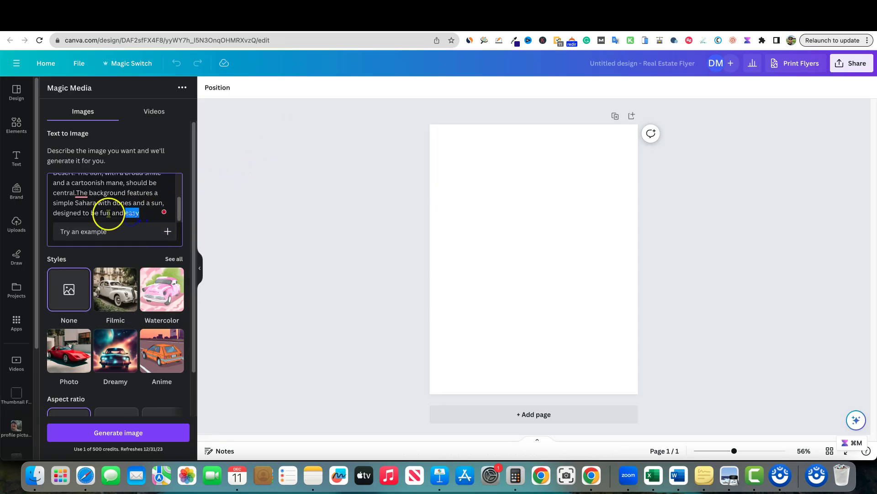
pyautogui.moveTo(100, 213); pyautogui.dragTo(120, 213)
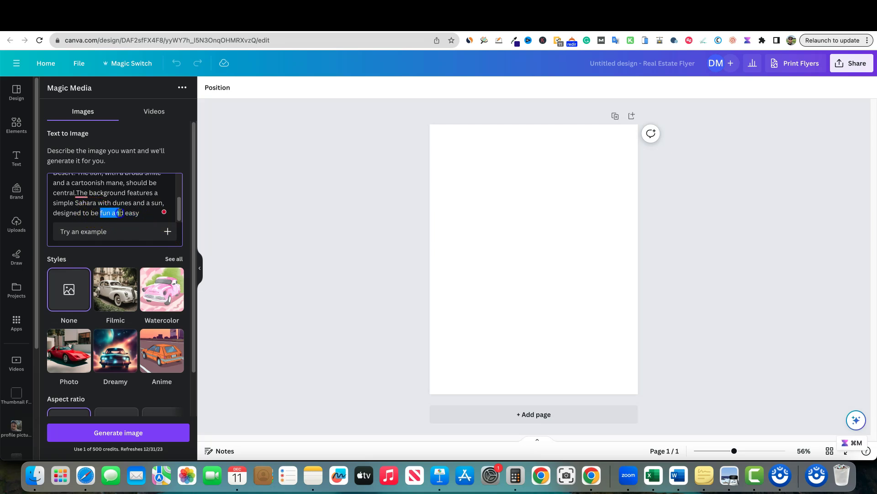
pyautogui.write('easy to colo')
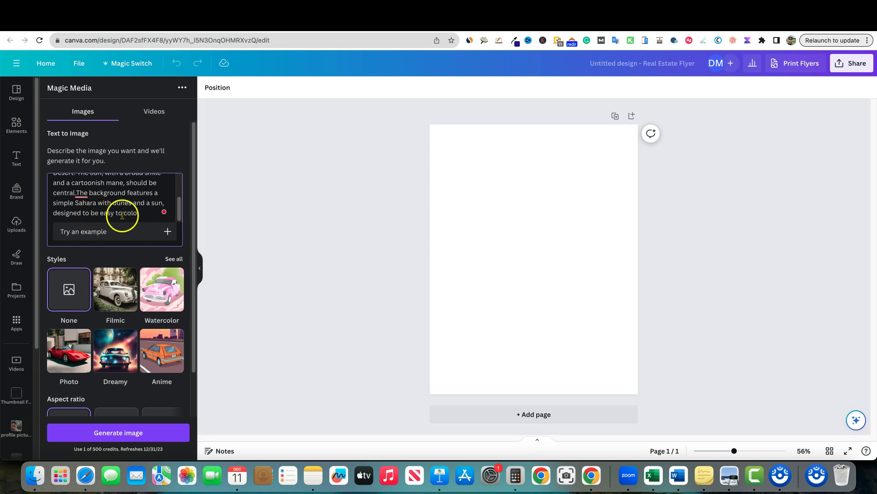
pyautogui.click(166, 202)
pyautogui.press('BackSpace')
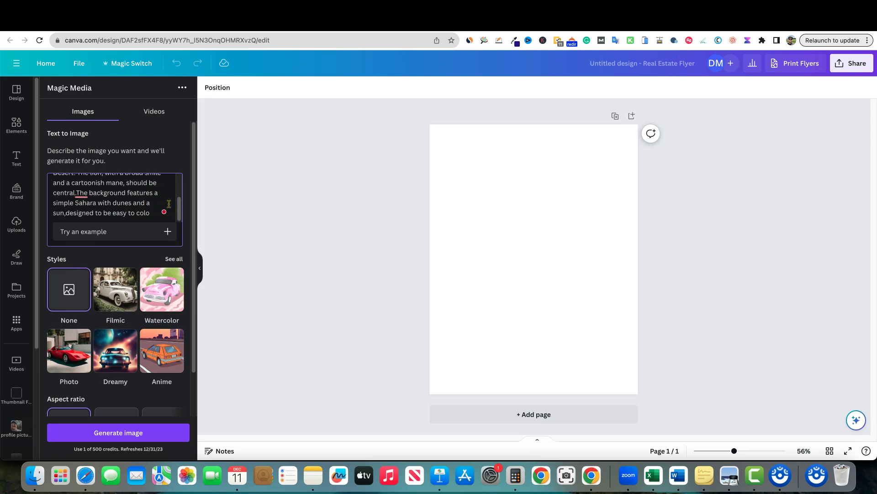
pyautogui.press('BackSpace')
pyautogui.click(141, 213)
pyautogui.write('r')
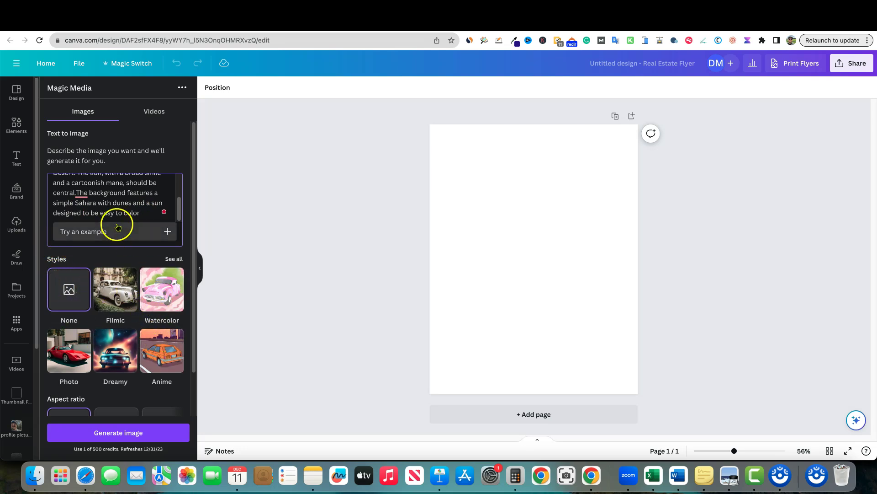
pyautogui.click(115, 208)
pyautogui.press('super+a')
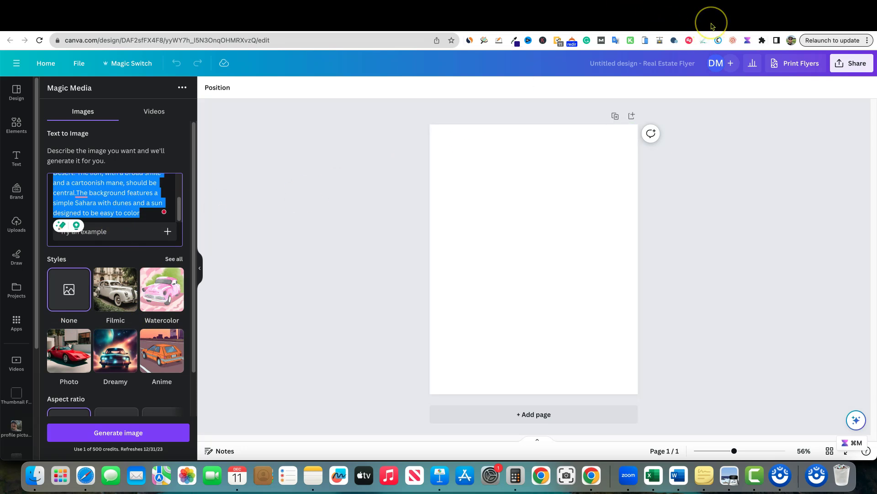
pyautogui.click(706, 484)
pyautogui.click(740, 222)
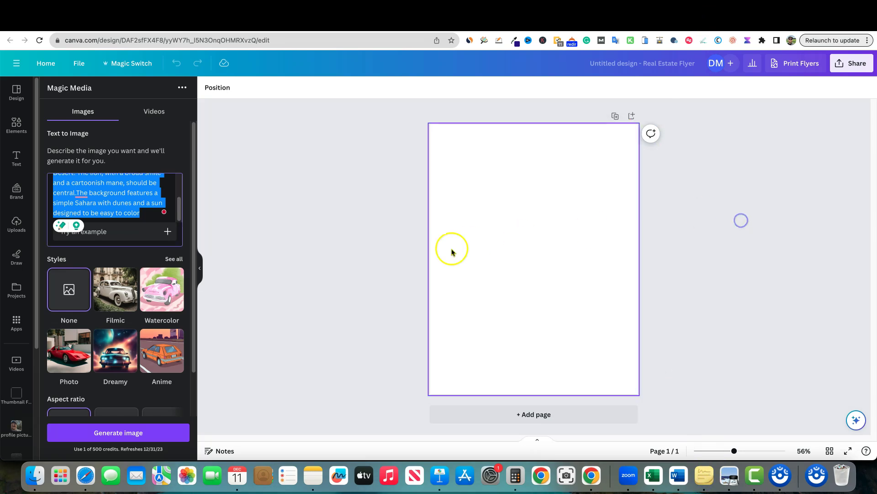
# Browse all image styles and choose the Playful digital art style for the generated image.
pyautogui.click(175, 257)
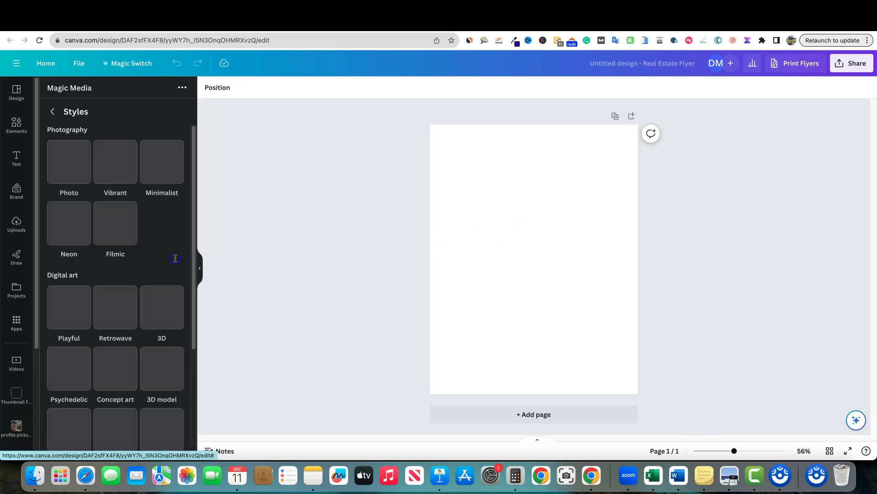
pyautogui.scroll(-2, 123, 224)
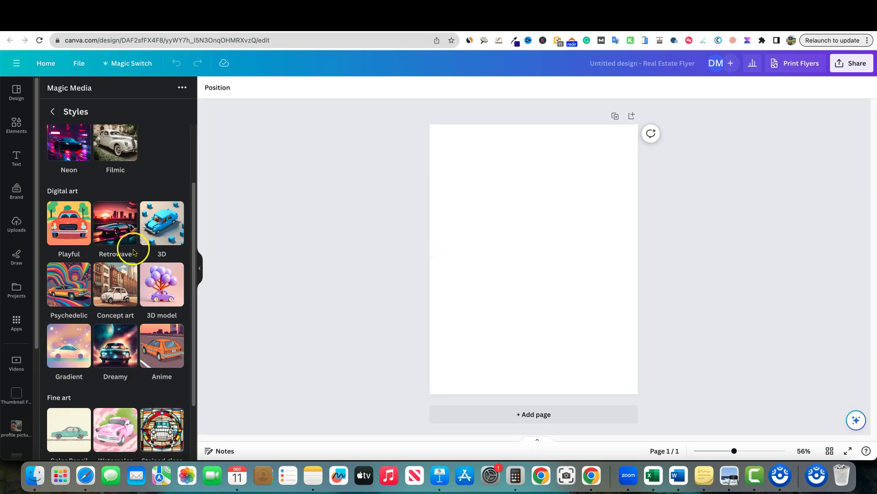
pyautogui.click(78, 227)
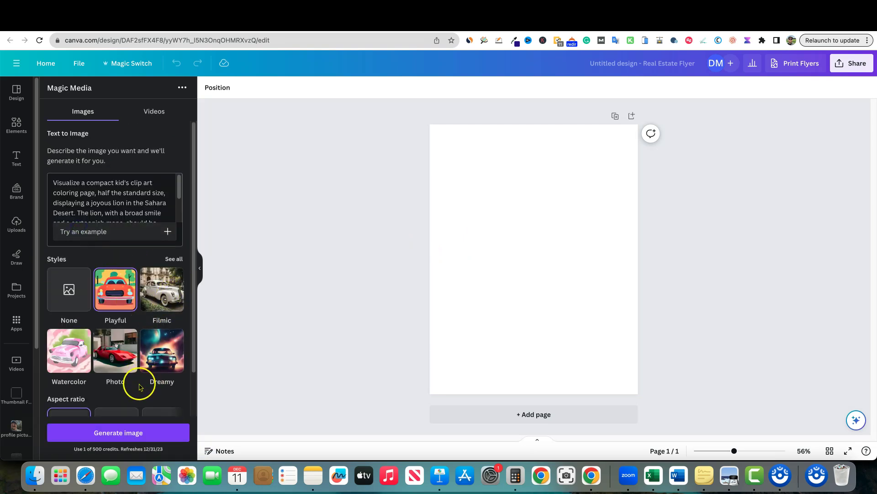
# Generate images from the description and add the result with the uncolored white lion to the page.
pyautogui.click(133, 431)
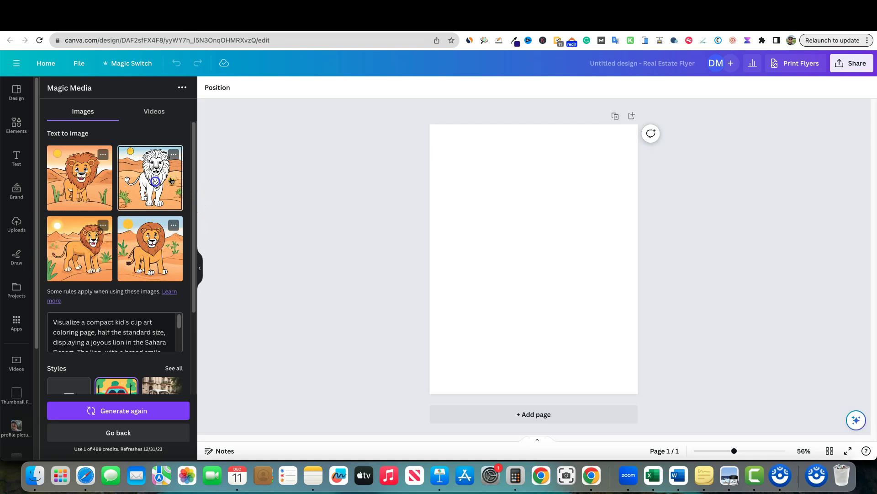
pyautogui.click(155, 181)
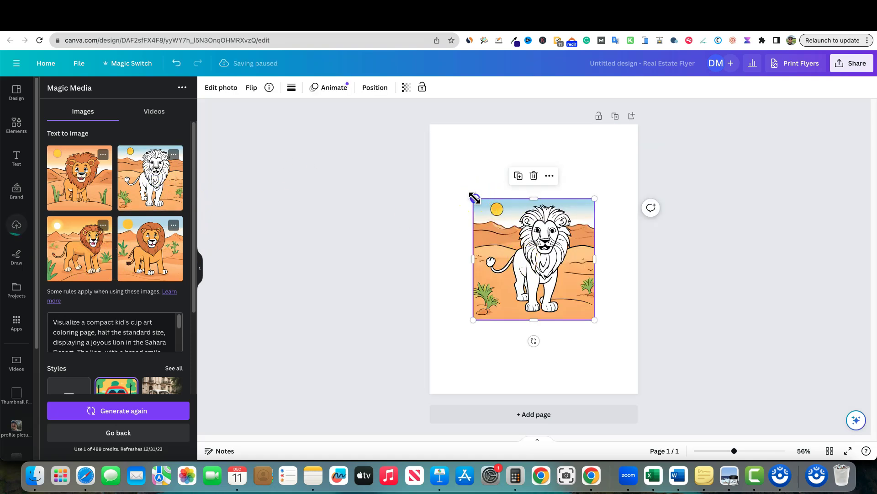
# Enlarge the lion image to the full page width and trim a thin strip off its upper edge.
pyautogui.moveTo(474, 198); pyautogui.dragTo(422, 165)
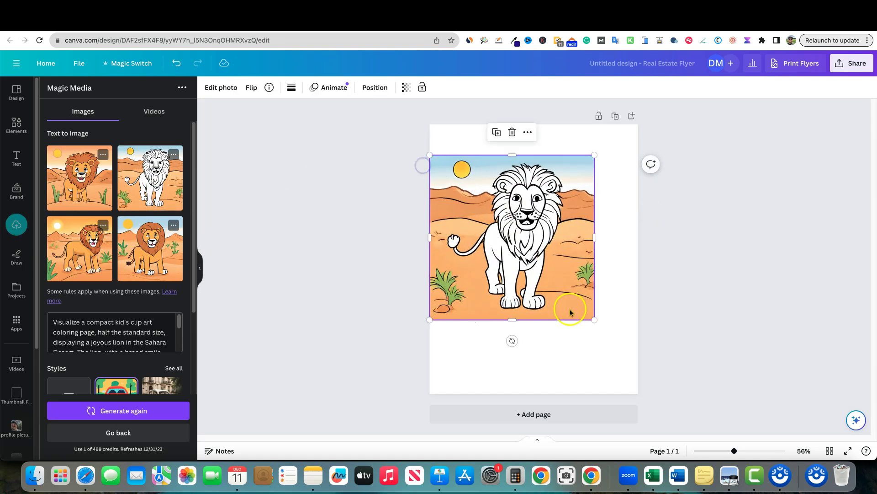
pyautogui.moveTo(594, 319); pyautogui.dragTo(638, 364)
pyautogui.moveTo(526, 155); pyautogui.dragTo(542, 164)
pyautogui.click(660, 221)
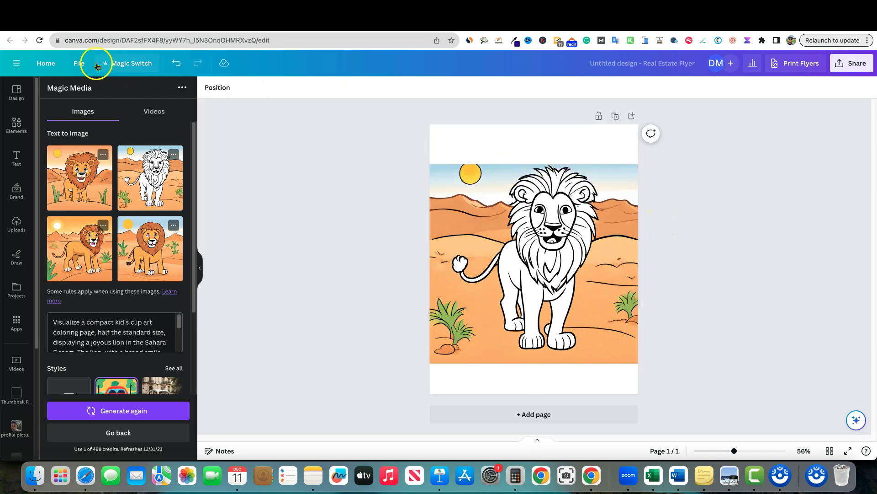
# Turn on the print bleed display for the design.
pyautogui.click(79, 64)
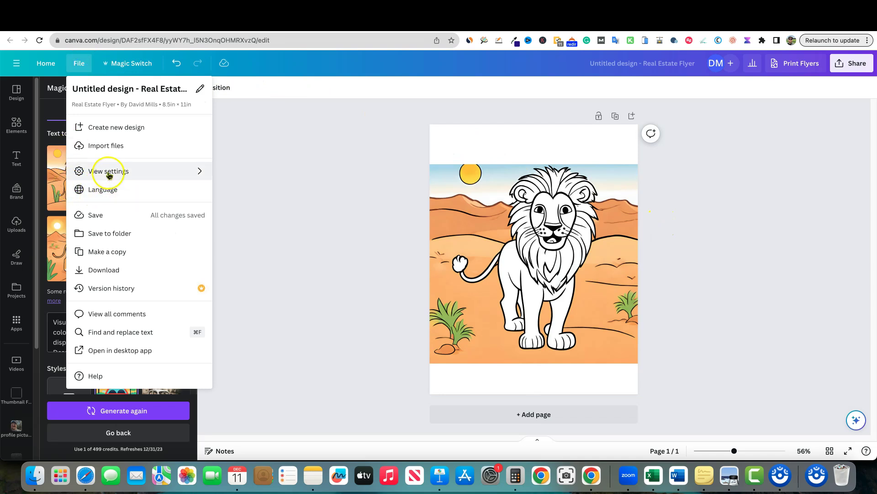
pyautogui.moveTo(117, 171)
pyautogui.click(249, 234)
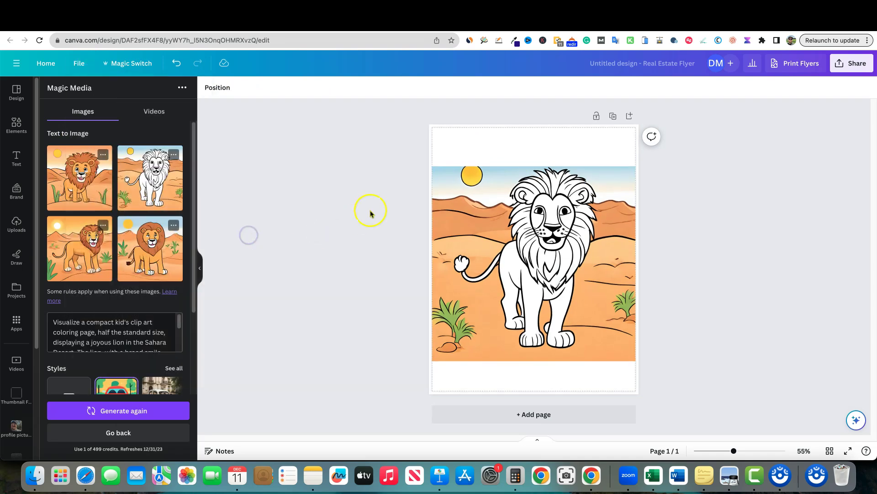
# Extend the lion image's upper and lower edges so it fills the full height of the page.
pyautogui.click(434, 176)
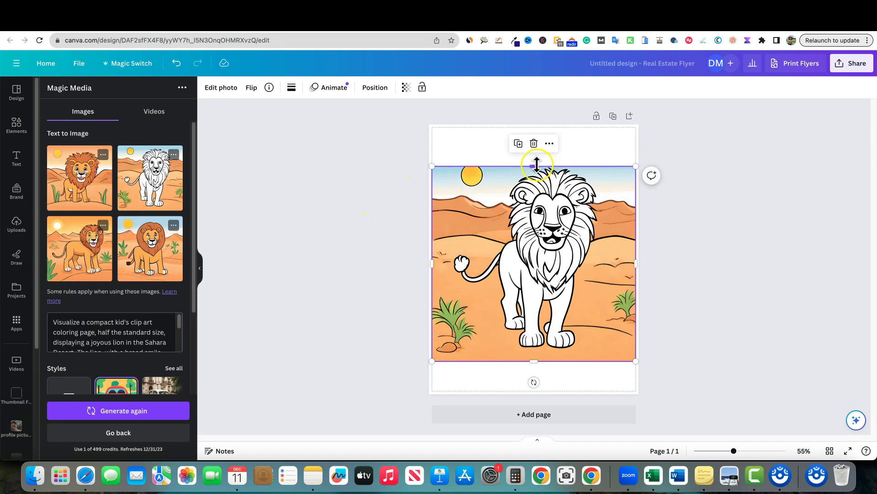
pyautogui.moveTo(537, 166); pyautogui.dragTo(539, 128)
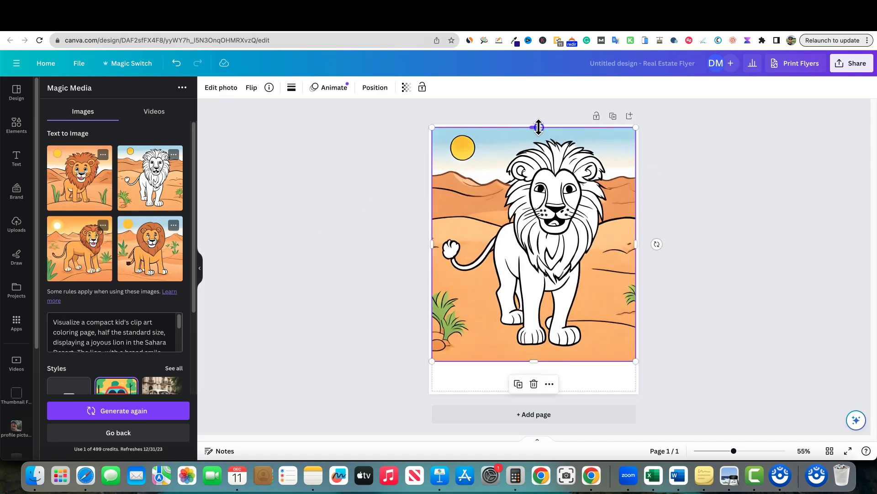
pyautogui.moveTo(534, 361); pyautogui.dragTo(535, 389)
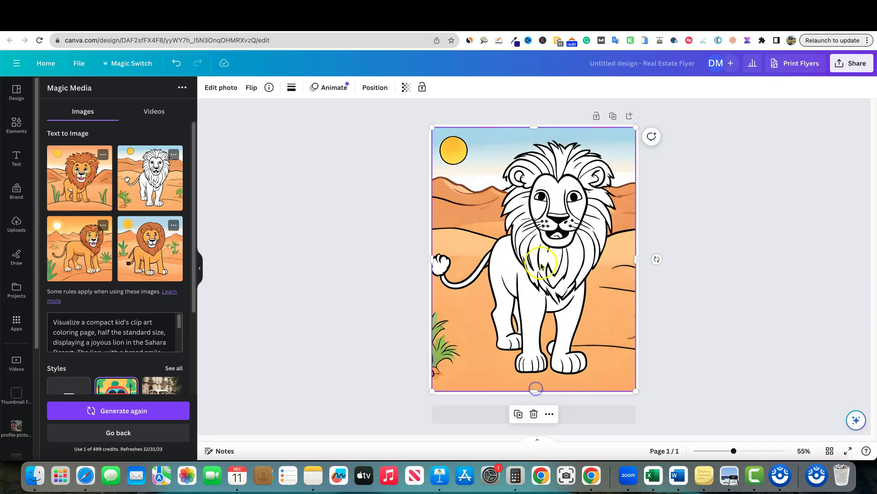
# Shift the lion image slightly right within its crop frame so the whole tail fits, and apply the crop.
pyautogui.click(527, 263)
pyautogui.doubleClick(526, 263)
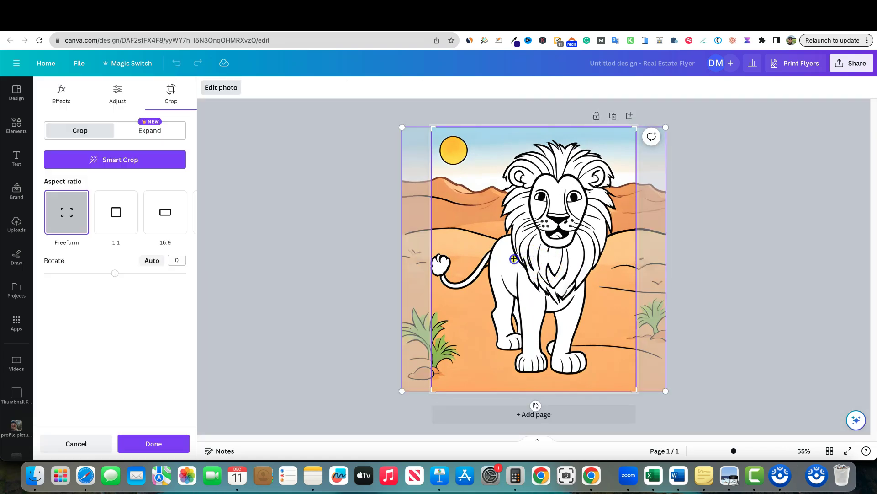
pyautogui.moveTo(519, 258); pyautogui.dragTo(528, 258)
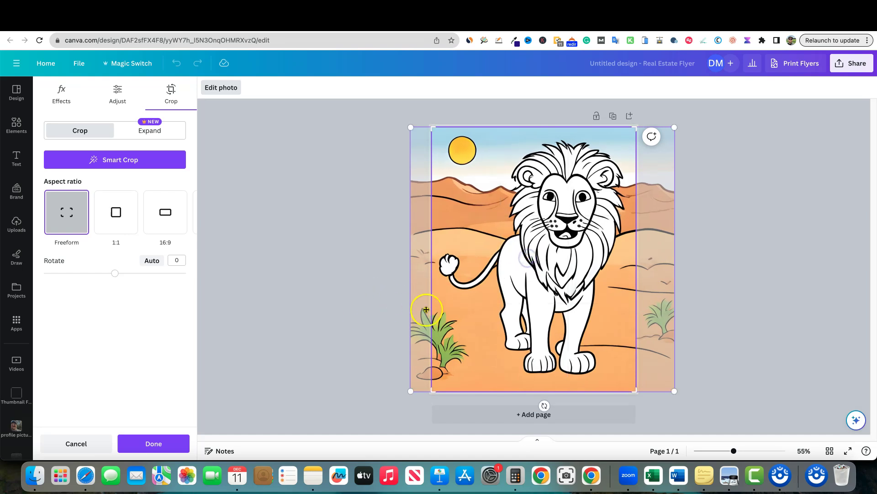
pyautogui.click(173, 443)
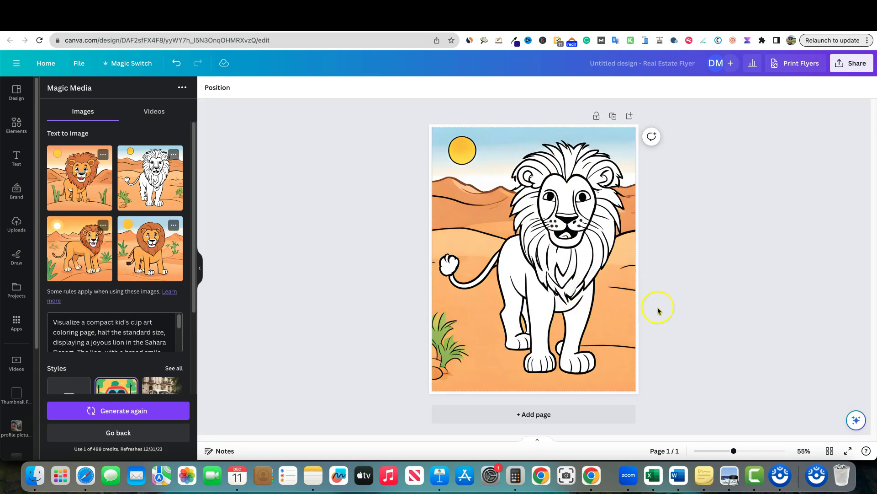
# Add a second page and place the first generated orange lion image near its upper edge.
pyautogui.click(629, 116)
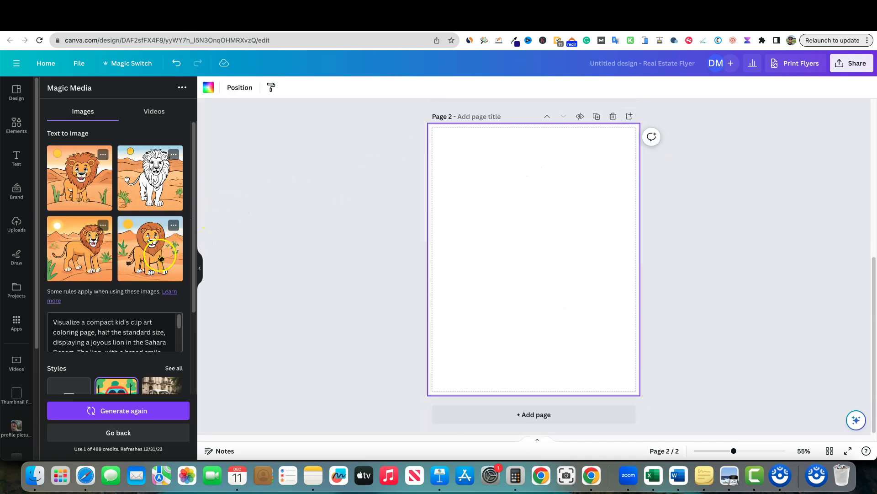
pyautogui.click(152, 254)
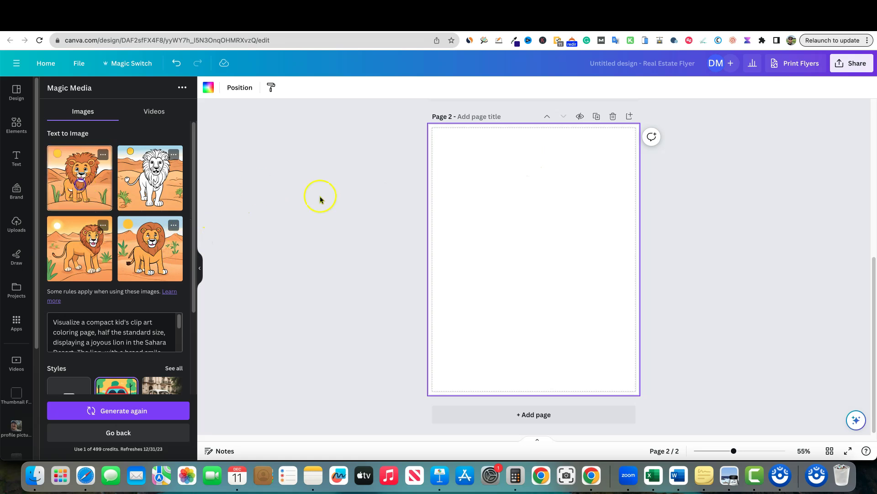
pyautogui.moveTo(545, 254); pyautogui.dragTo(546, 187)
pyautogui.click(709, 237)
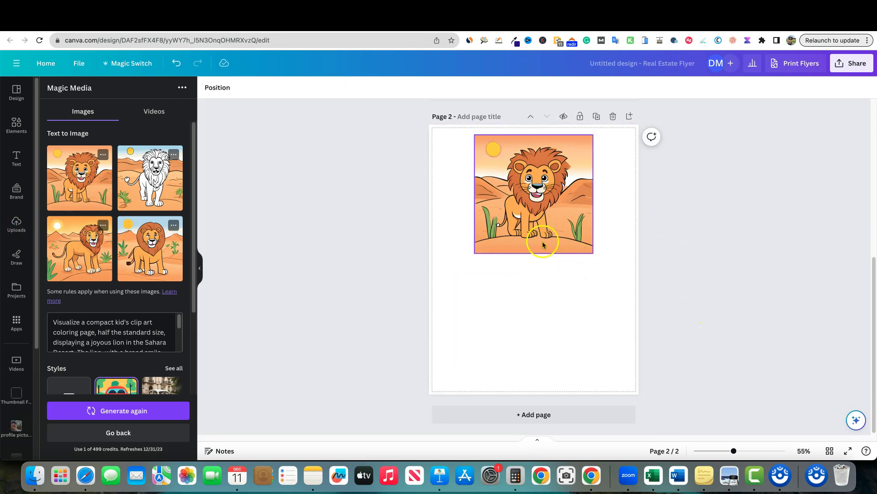
# Remove the background from the orange lion image on page 2 with BG Remover.
pyautogui.click(538, 228)
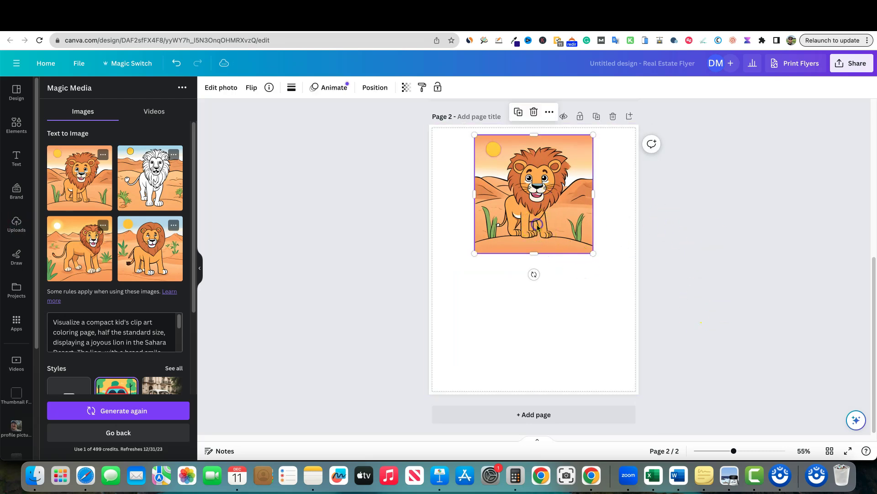
pyautogui.click(231, 87)
pyautogui.click(67, 163)
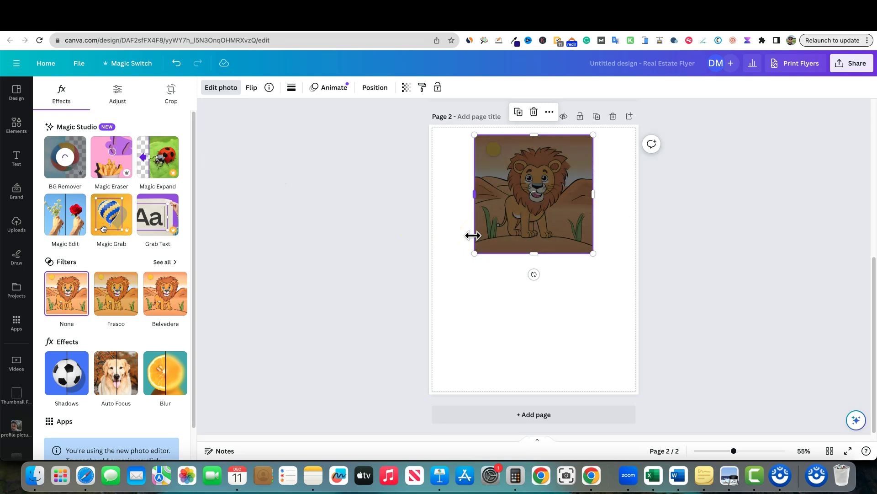
pyautogui.click(531, 244)
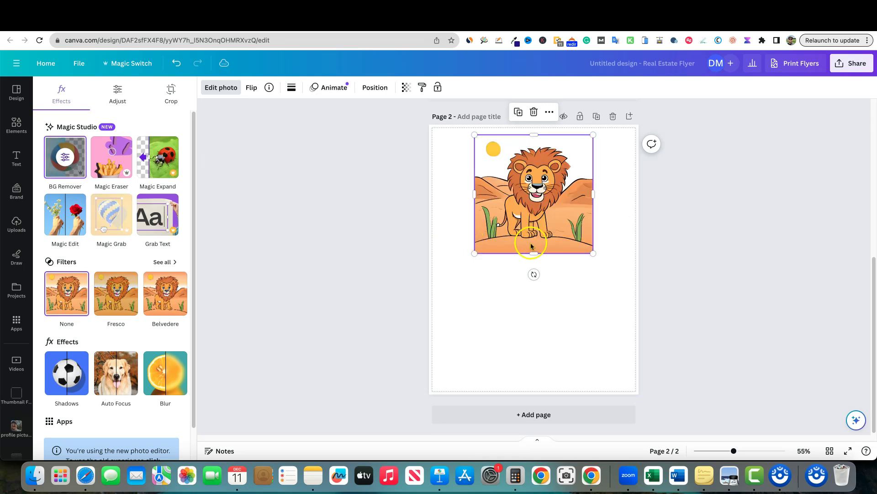
pyautogui.click(680, 221)
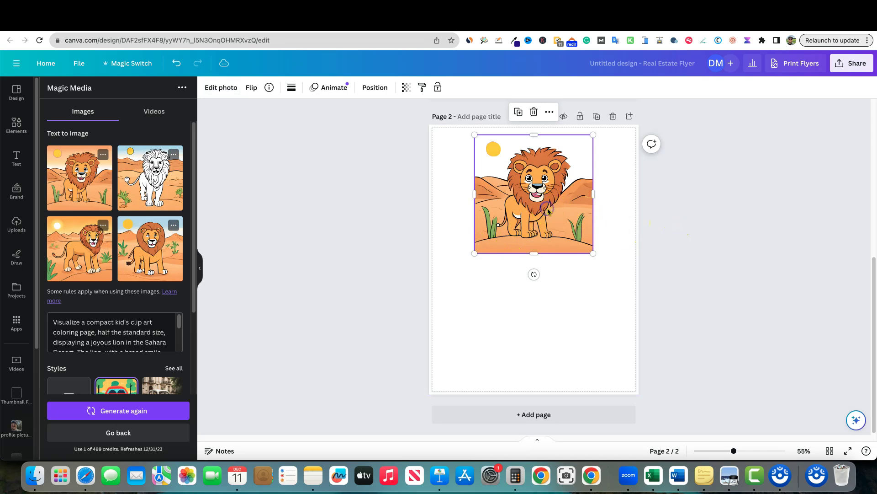
# Use Magic Eraser on the page 2 image to erase the sun and a strip of desert around the lion's body.
pyautogui.click(222, 89)
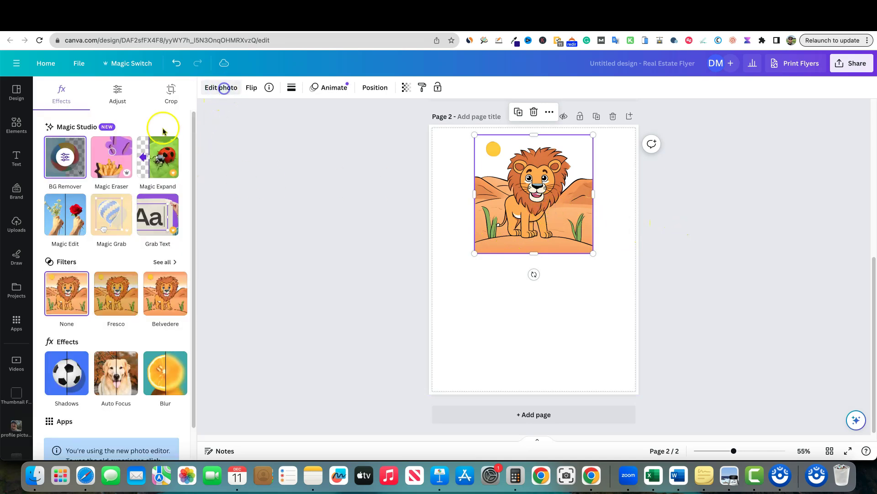
pyautogui.click(107, 176)
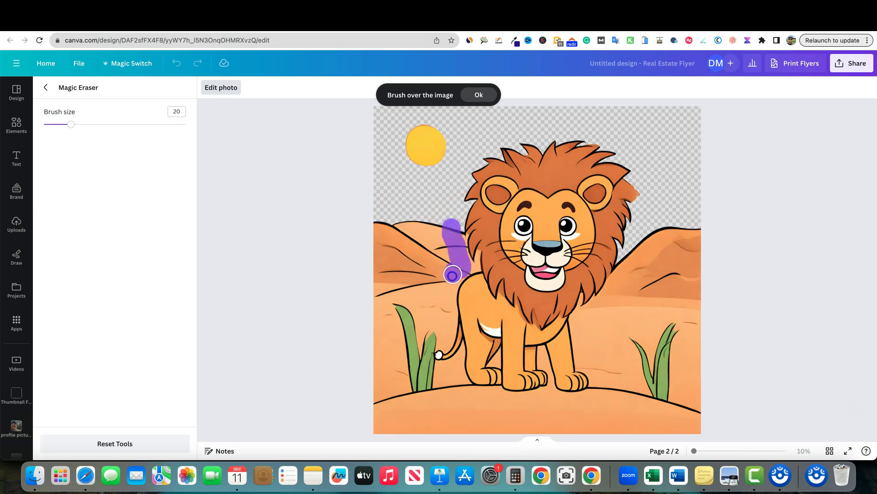
pyautogui.moveTo(453, 276); pyautogui.dragTo(446, 299)
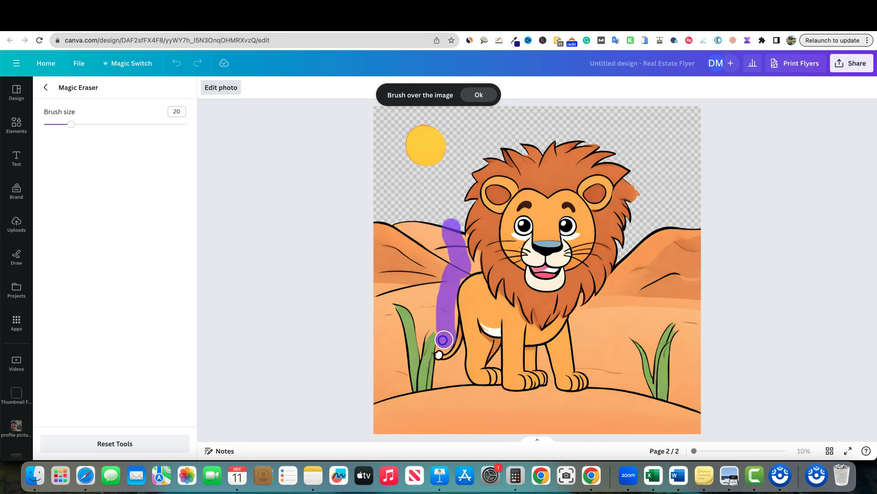
pyautogui.moveTo(422, 353); pyautogui.dragTo(423, 354)
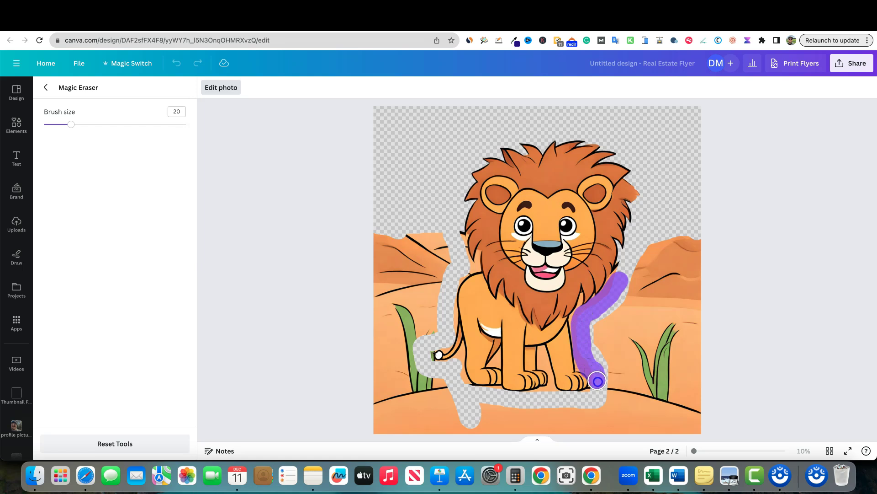
pyautogui.moveTo(591, 398); pyautogui.dragTo(590, 399)
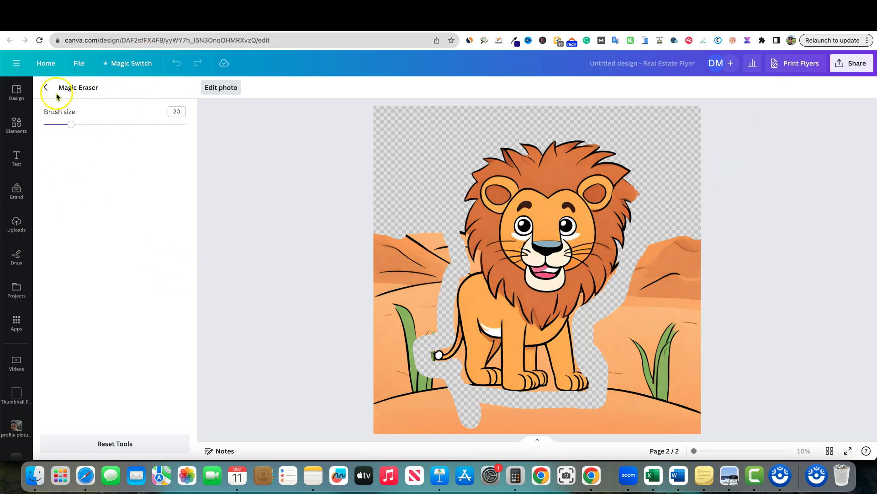
pyautogui.click(46, 87)
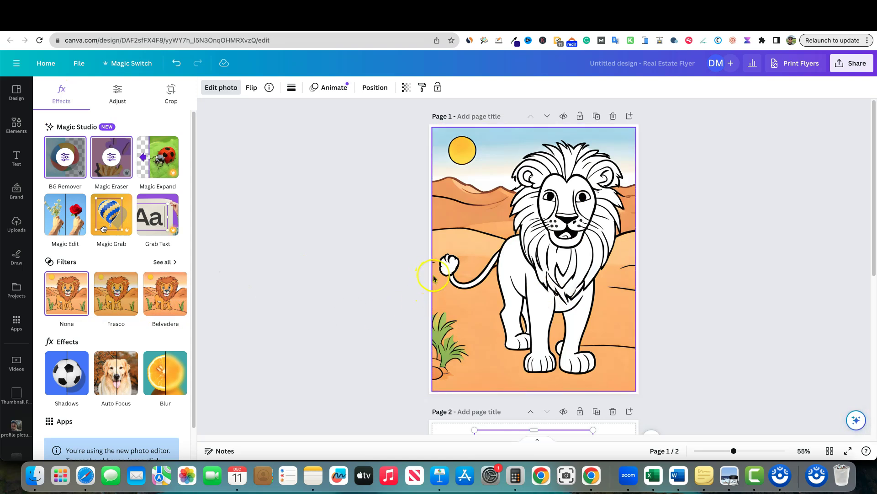
# Add a blank third page after the orange lion page.
pyautogui.scroll(-6, 428, 279)
pyautogui.scroll(6, 434, 278)
pyautogui.click(733, 201)
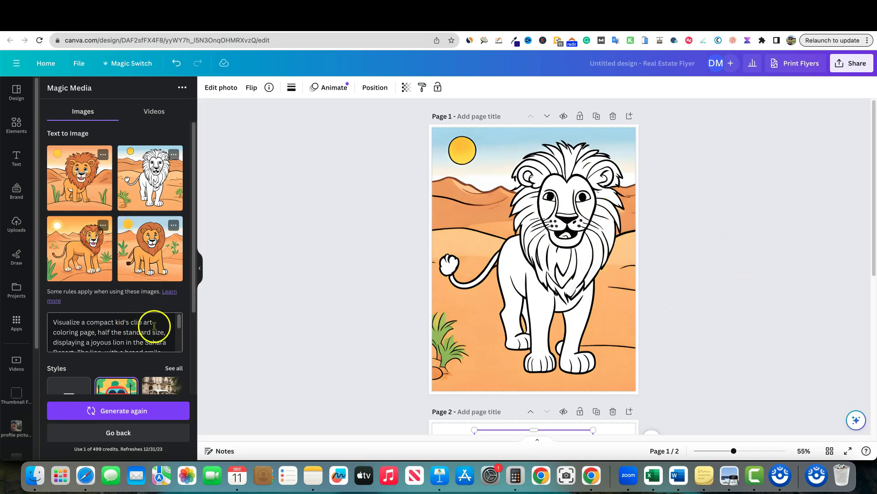
pyautogui.scroll(-5, 486, 290)
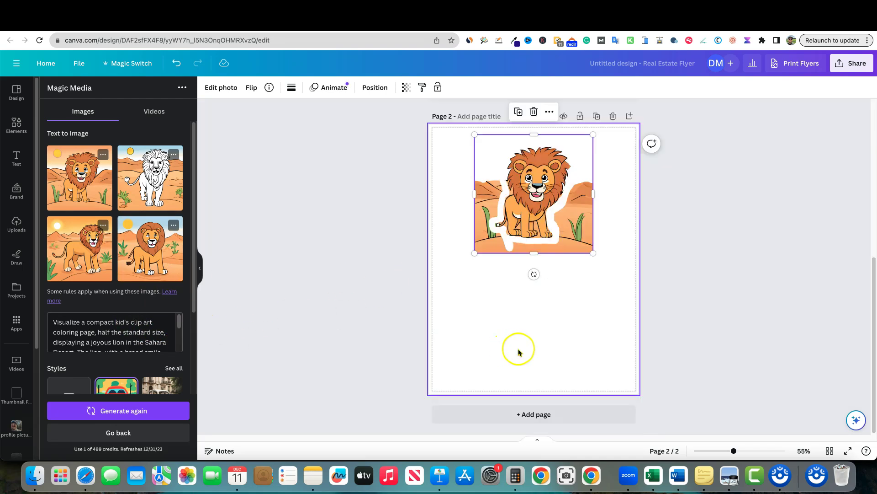
pyautogui.click(629, 116)
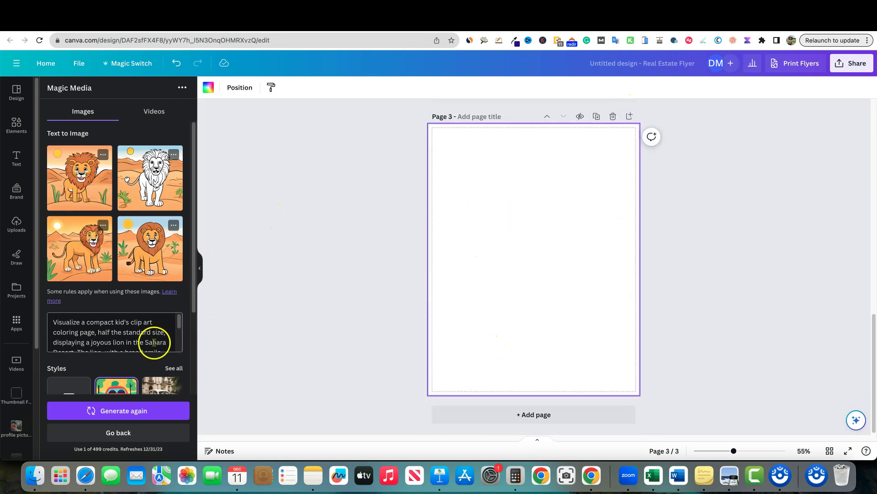
# Replace the description's Sahara background sentence with "Include a background that is also a coloring page. All black and white".
pyautogui.click(89, 333)
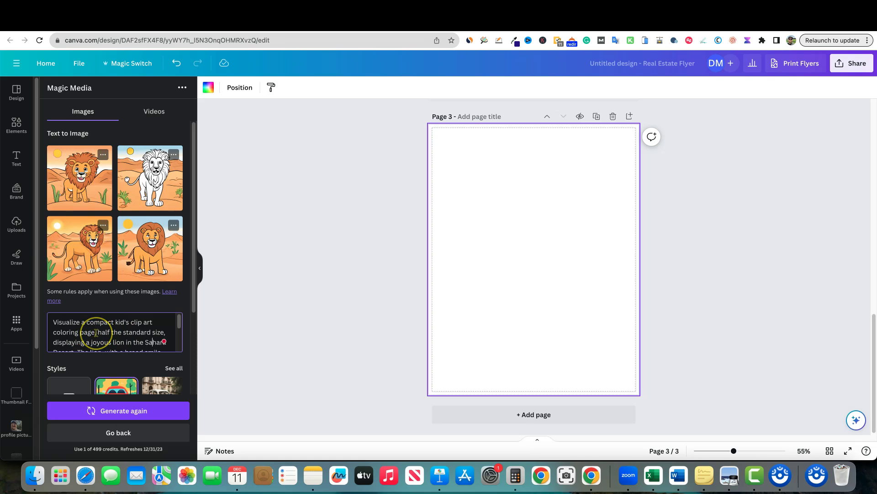
pyautogui.scroll(-2, 96, 333)
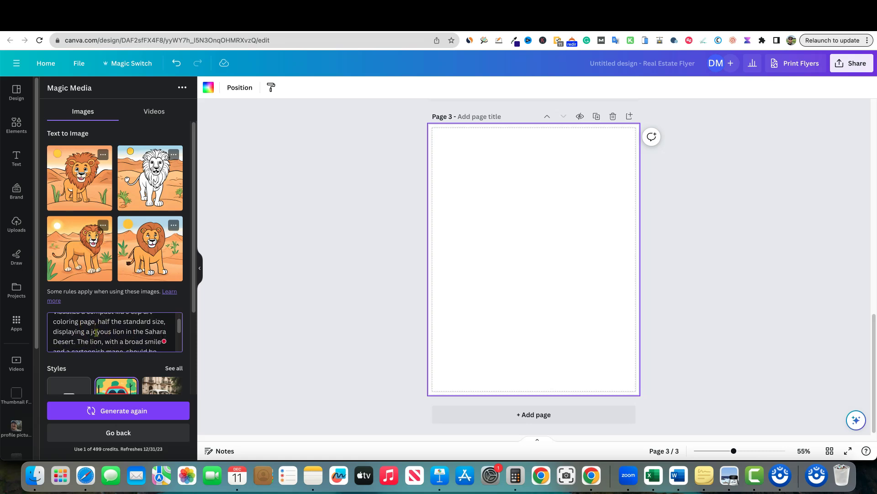
pyautogui.scroll(-3, 96, 332)
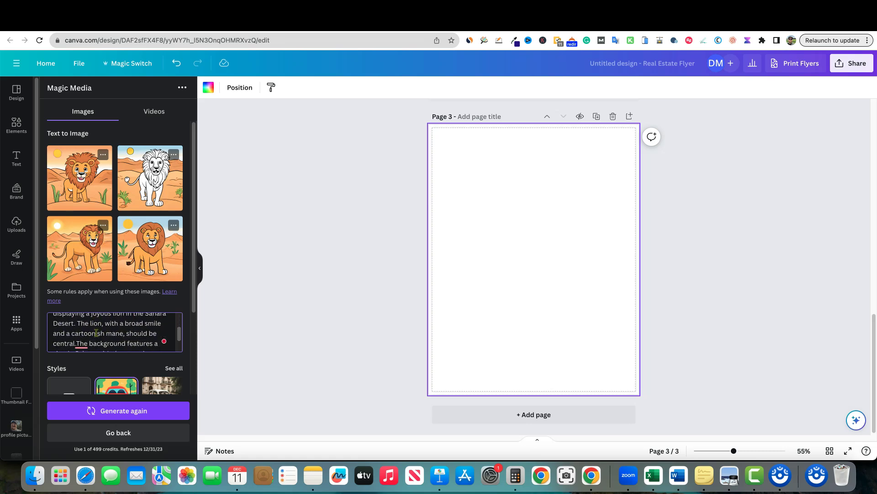
pyautogui.scroll(-1, 96, 333)
pyautogui.scroll(-1, 105, 338)
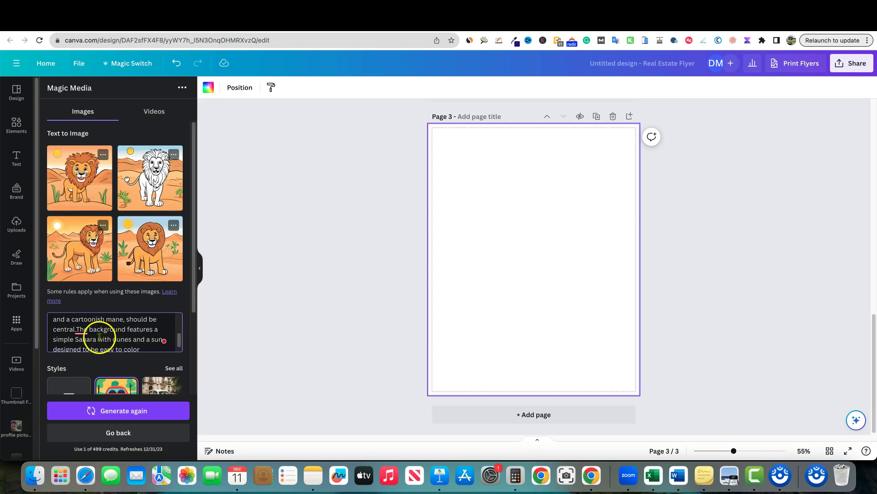
pyautogui.moveTo(140, 342); pyautogui.dragTo(77, 322)
pyautogui.press('BackSpace')
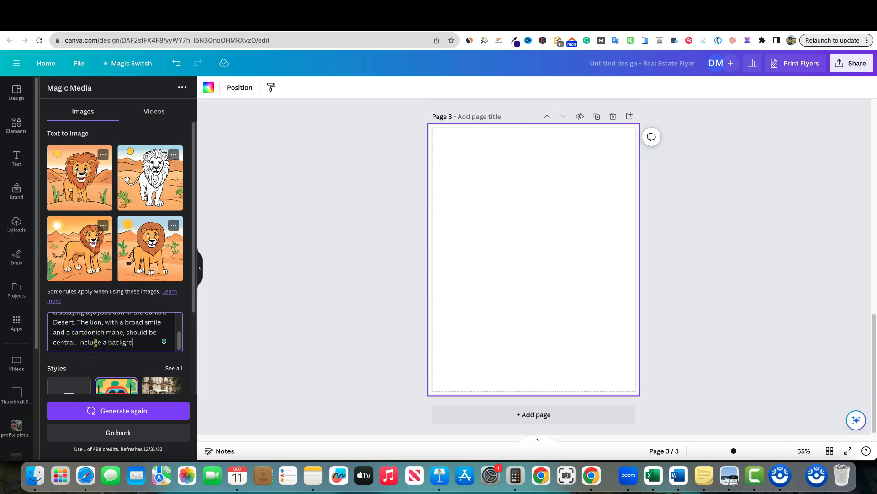
pyautogui.write('Include a background that is also a coloring page. All blac')
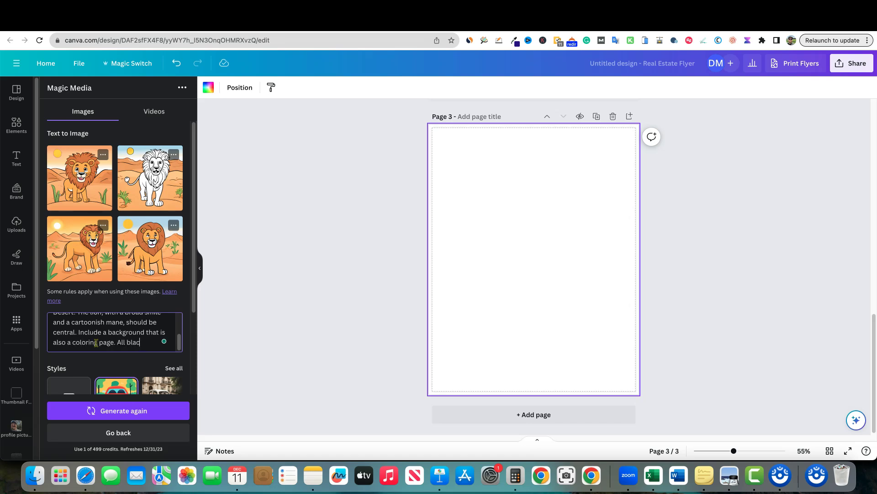
pyautogui.write('te')
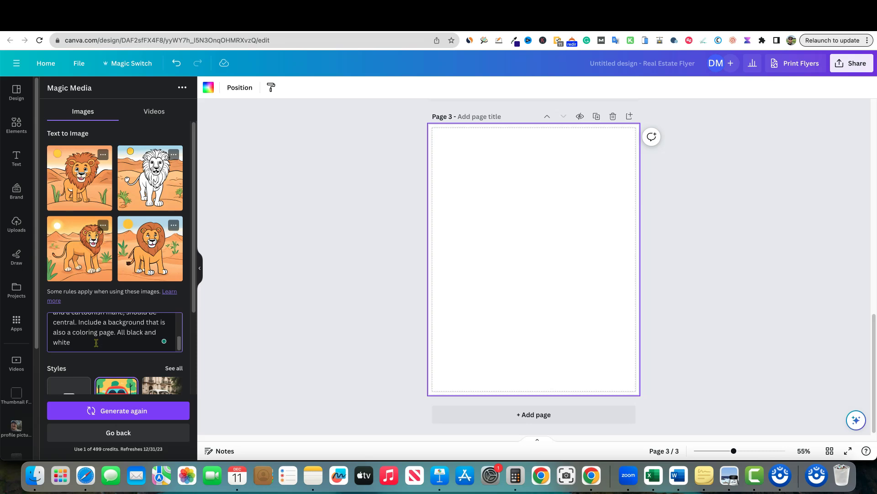
# Regenerate the images from the revised description and fill page 3 with the first black-and-white lion result.
pyautogui.click(109, 411)
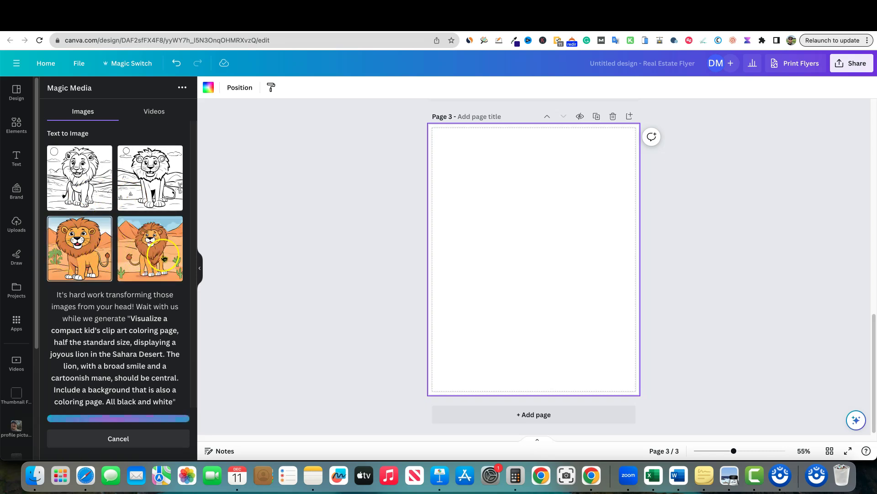
pyautogui.click(77, 175)
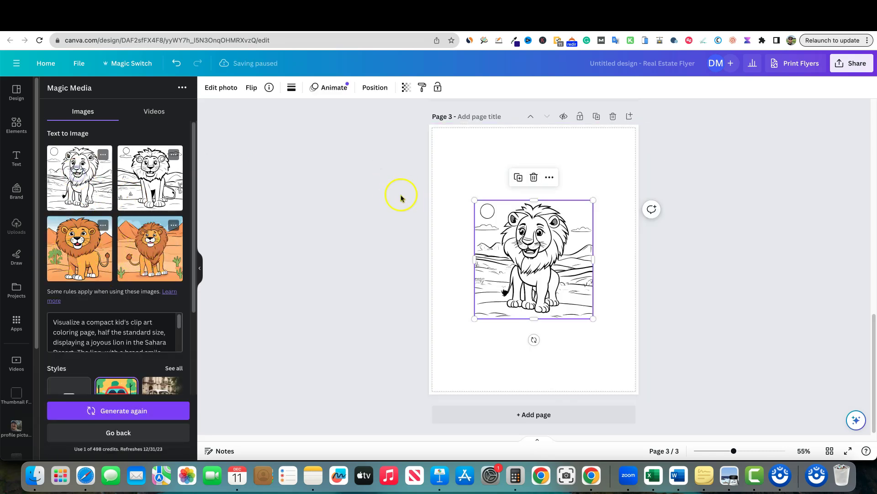
pyautogui.moveTo(476, 198); pyautogui.dragTo(426, 168)
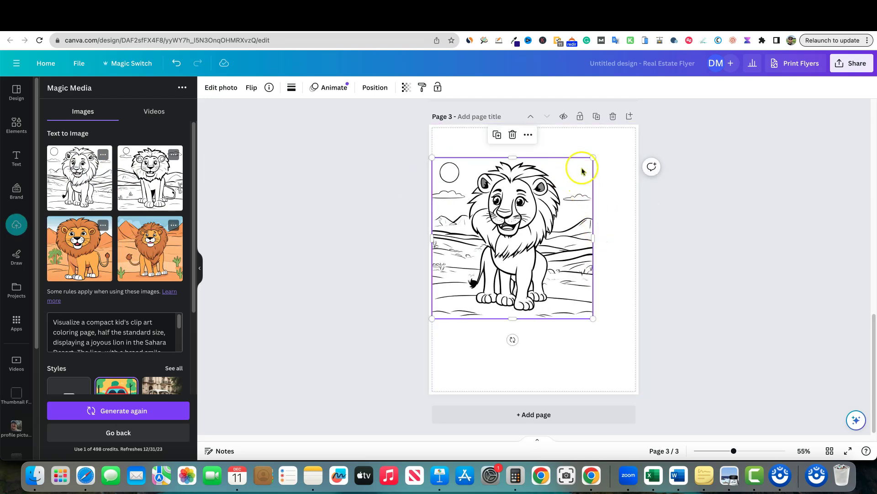
pyautogui.moveTo(594, 157); pyautogui.dragTo(634, 143)
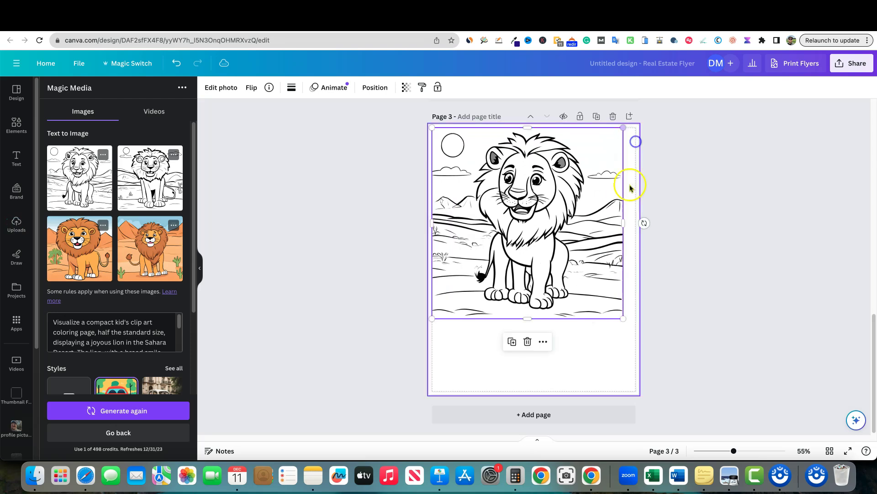
pyautogui.moveTo(624, 321); pyautogui.dragTo(634, 334)
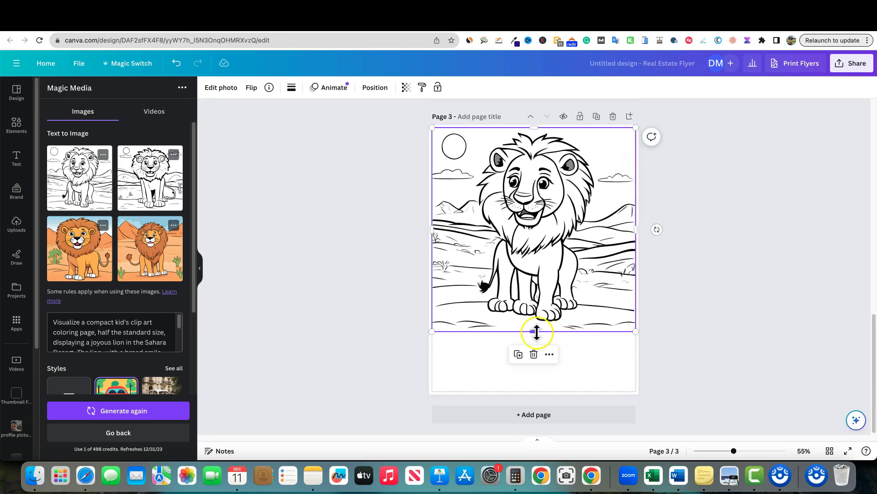
pyautogui.moveTo(534, 333); pyautogui.dragTo(546, 391)
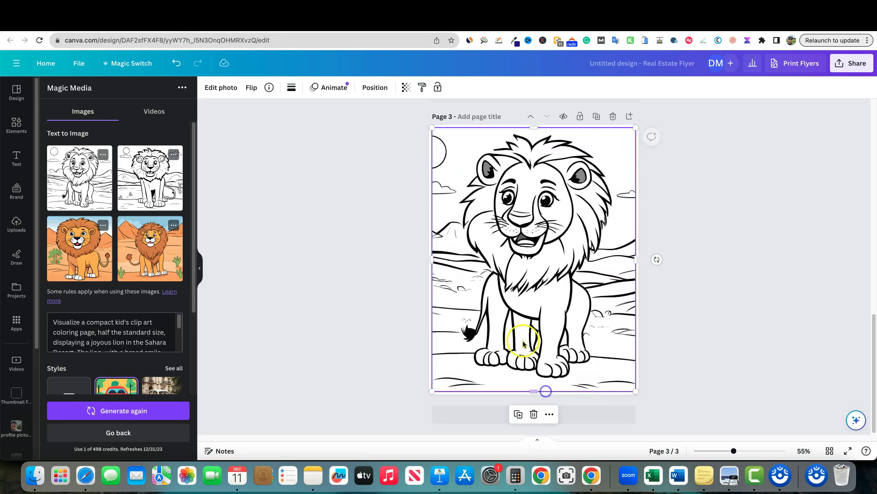
# Shift the page 3 lion image within its crop frame so the whole sun shows on the page.
pyautogui.doubleClick(529, 241)
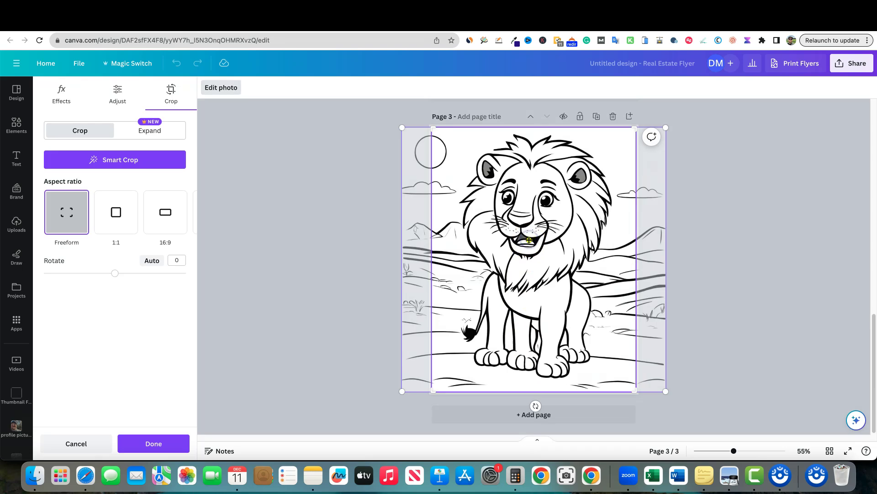
pyautogui.moveTo(529, 240); pyautogui.dragTo(555, 247)
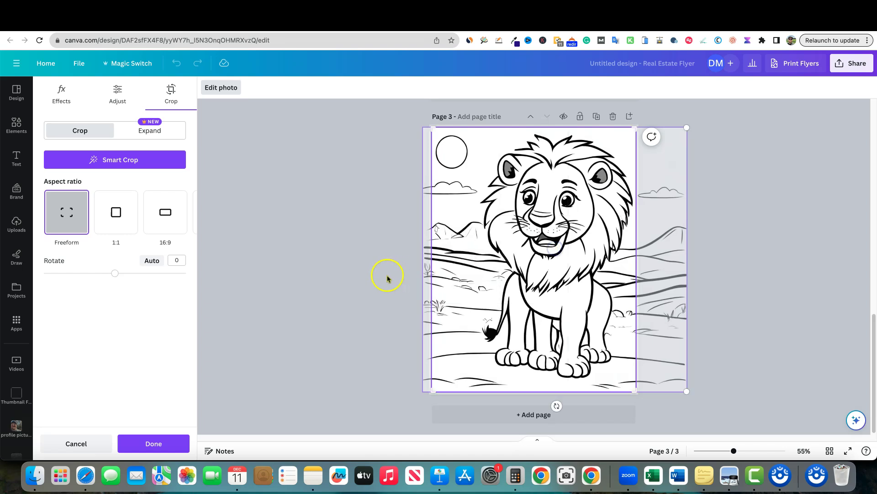
pyautogui.click(153, 443)
pyautogui.click(318, 281)
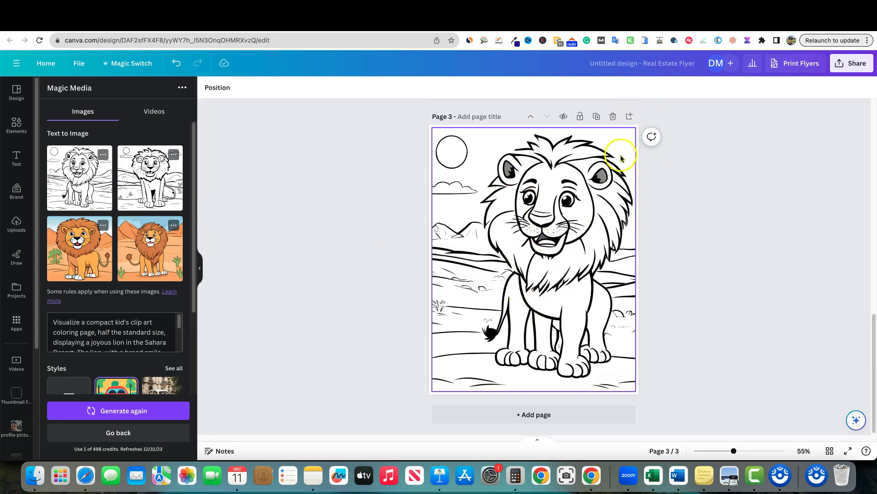
# Add a fourth page and fill it with the second black-and-white lion result.
pyautogui.click(630, 116)
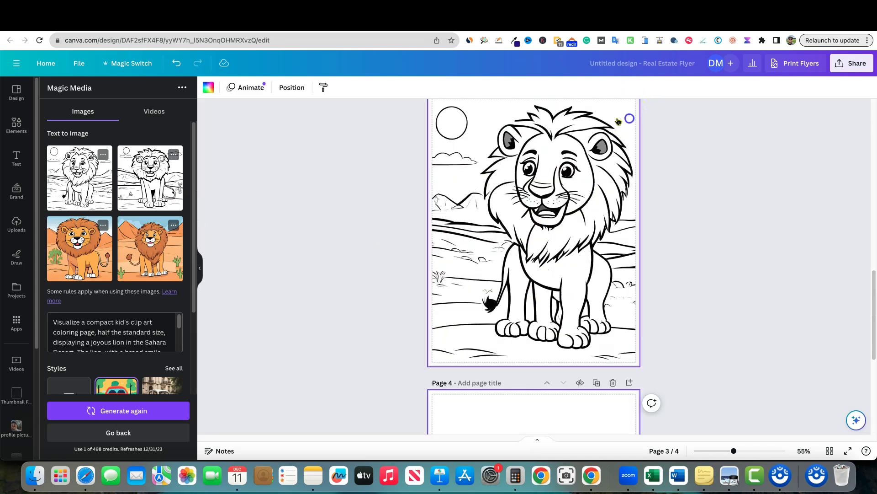
pyautogui.click(150, 183)
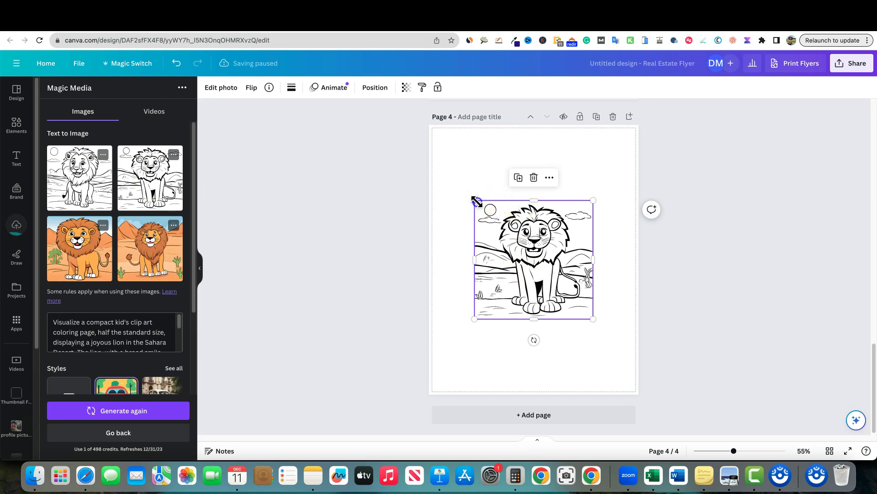
pyautogui.moveTo(474, 200); pyautogui.dragTo(432, 158)
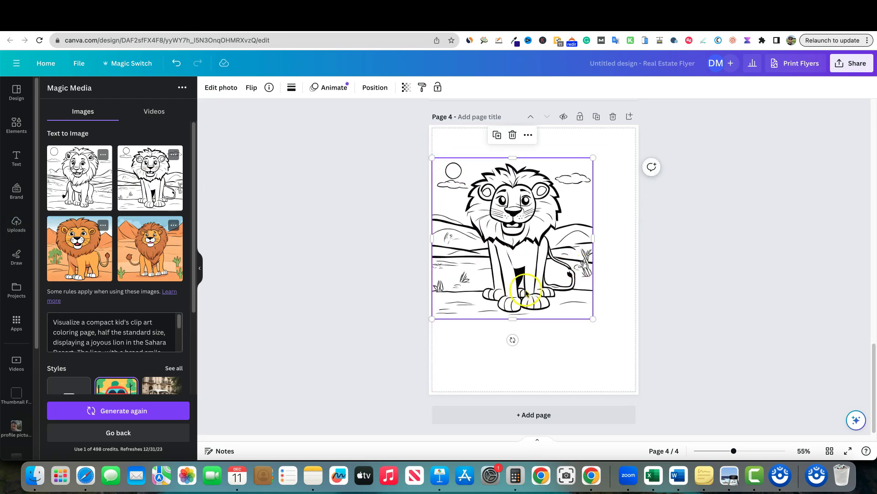
pyautogui.moveTo(595, 318); pyautogui.dragTo(636, 362)
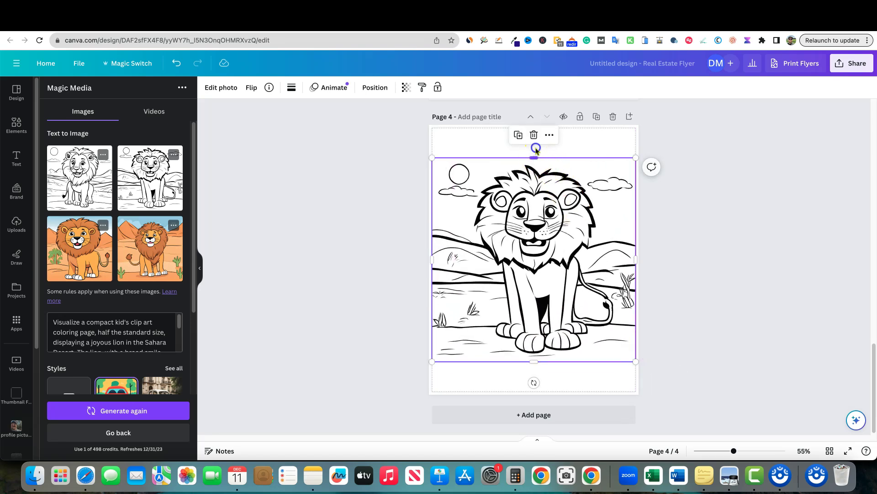
pyautogui.moveTo(535, 158); pyautogui.dragTo(536, 128)
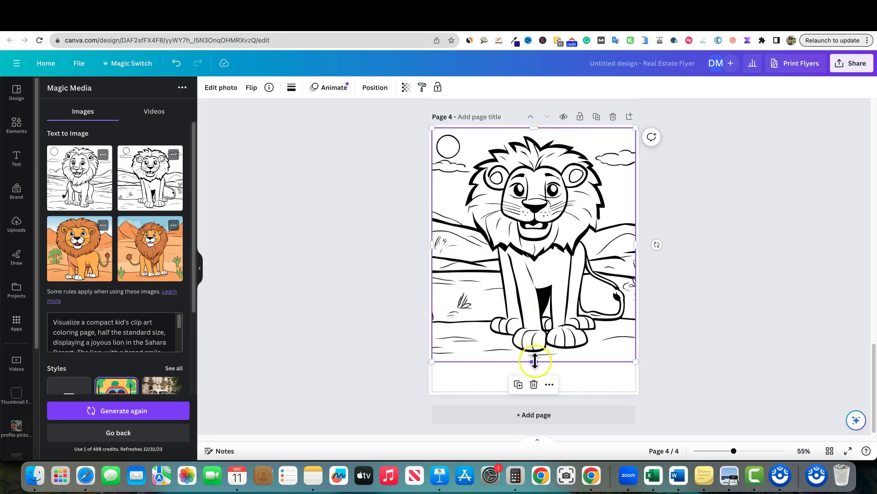
pyautogui.moveTo(535, 361); pyautogui.dragTo(536, 392)
pyautogui.click(729, 264)
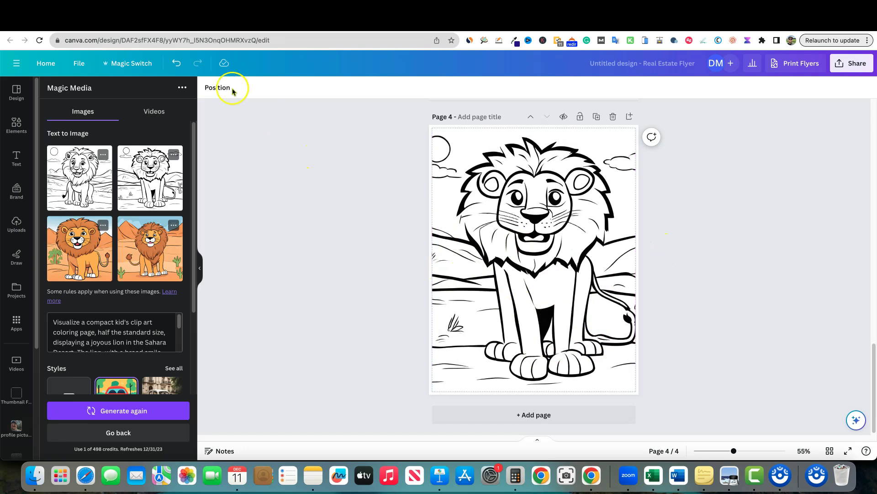
# Use Magic Eraser at brush size 9 on the page 4 image to erase the small paw between the lion's front legs.
pyautogui.click(523, 292)
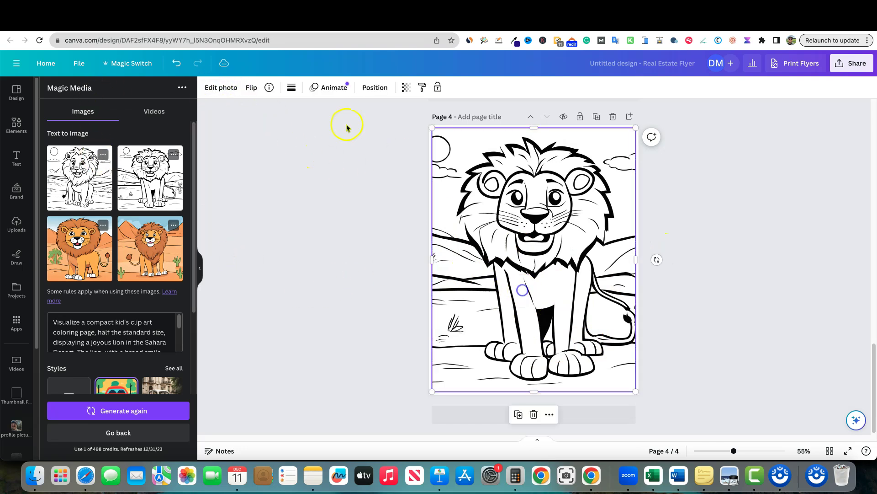
pyautogui.click(213, 87)
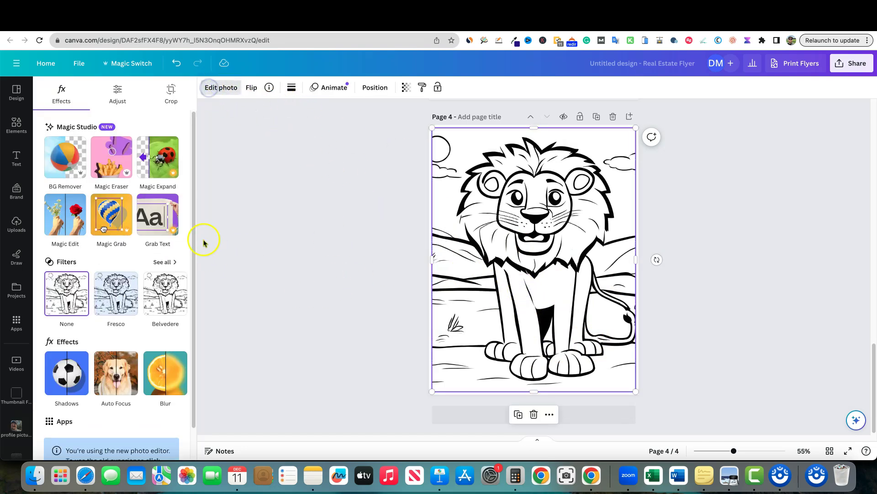
pyautogui.click(111, 156)
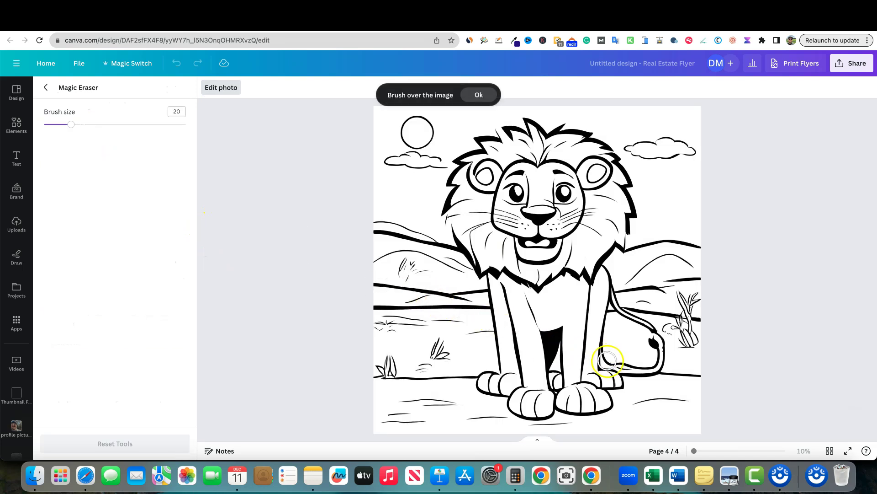
pyautogui.scroll(-3, 578, 325)
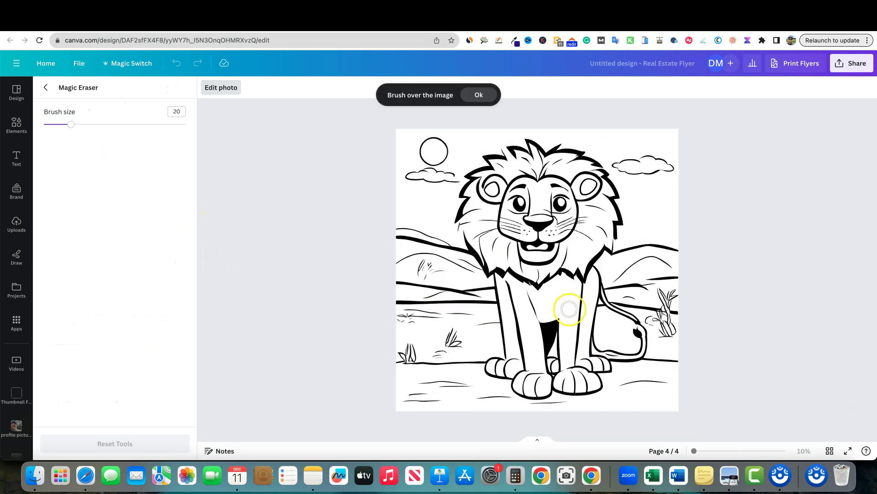
pyautogui.scroll(6, 571, 315)
pyautogui.scroll(1, 570, 310)
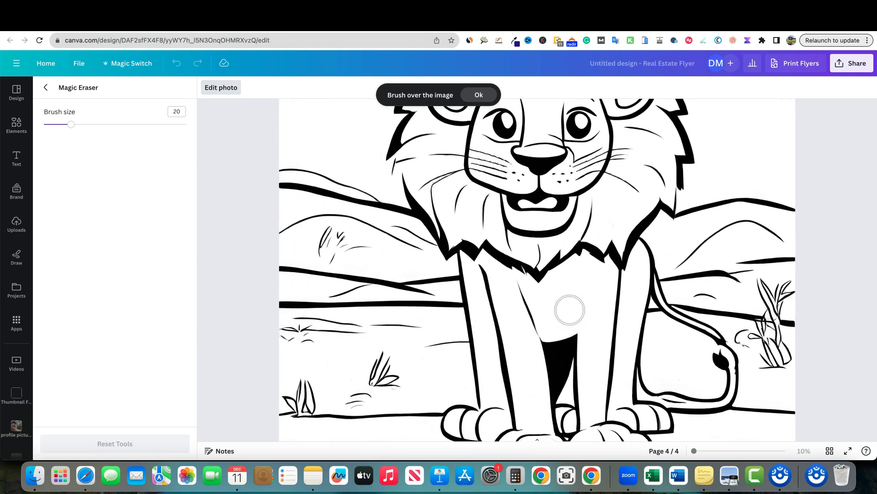
pyautogui.click(780, 349)
pyautogui.moveTo(797, 320); pyautogui.dragTo(783, 366)
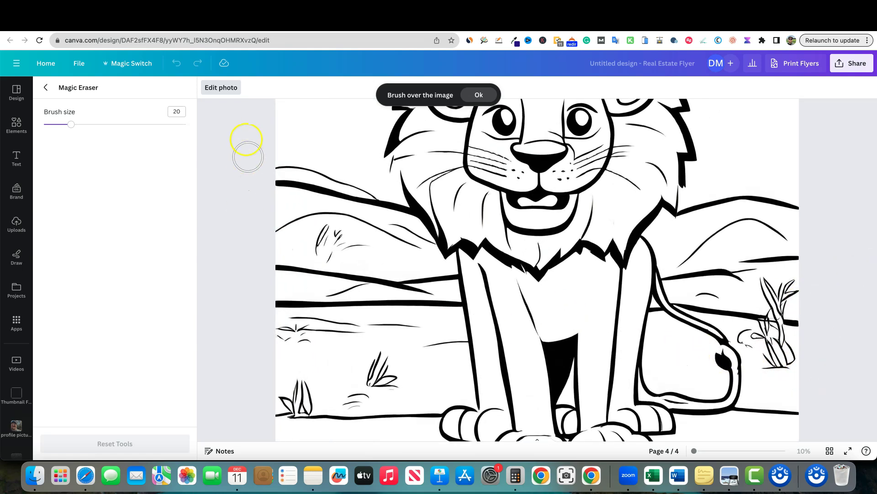
pyautogui.click(59, 114)
pyautogui.moveTo(72, 124); pyautogui.dragTo(57, 126)
pyautogui.moveTo(610, 423)
pyautogui.mouseDown()
pyautogui.moveTo(562, 415)
pyautogui.moveTo(565, 408)
pyautogui.mouseUp()
pyautogui.click(563, 408)
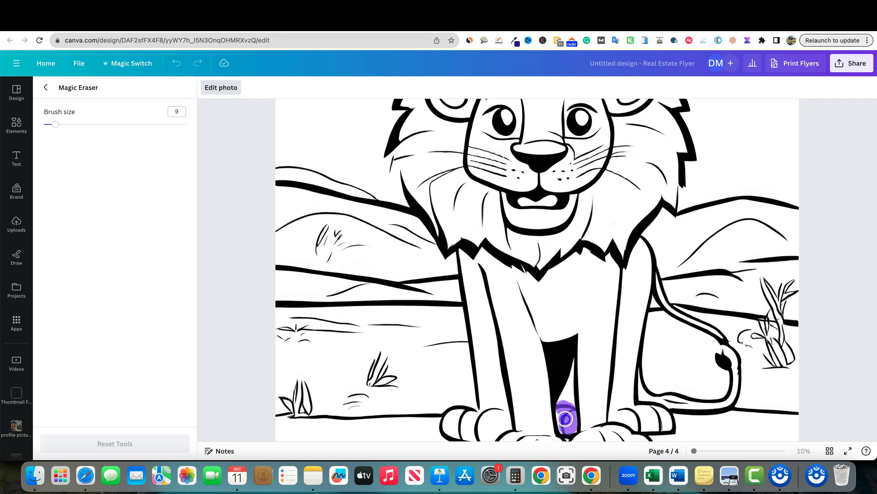
pyautogui.moveTo(563, 409); pyautogui.dragTo(565, 410)
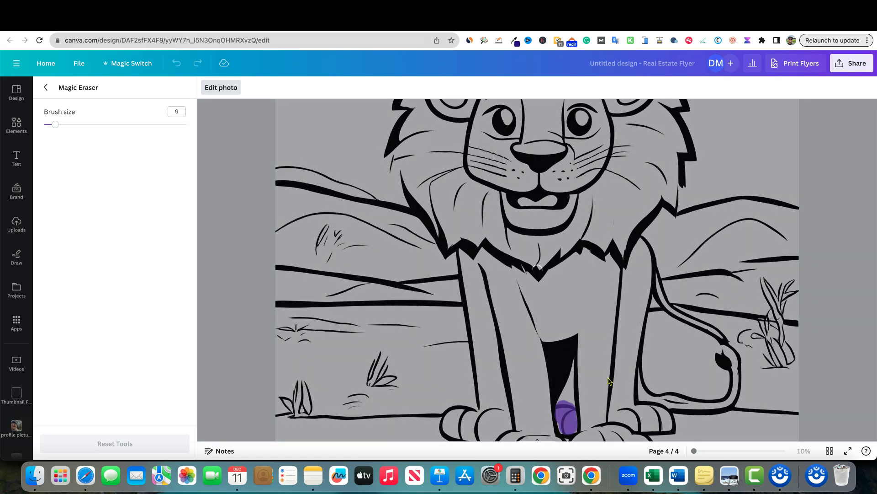
pyautogui.click(563, 379)
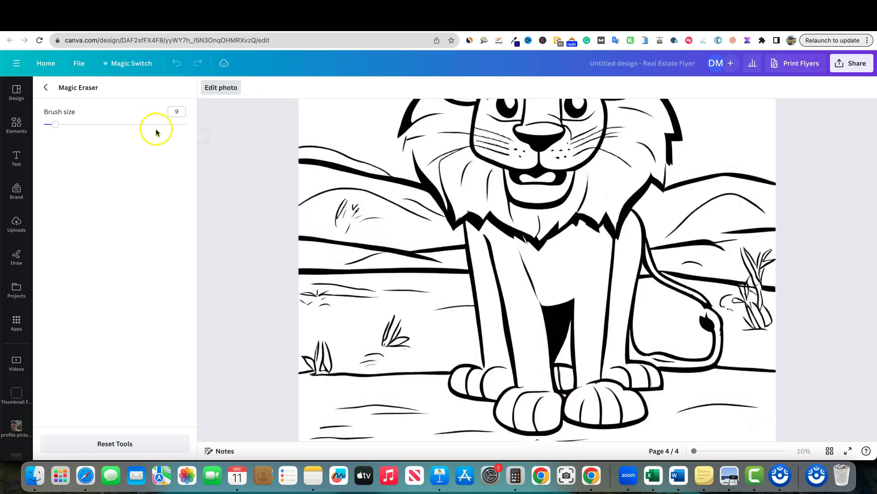
pyautogui.click(46, 87)
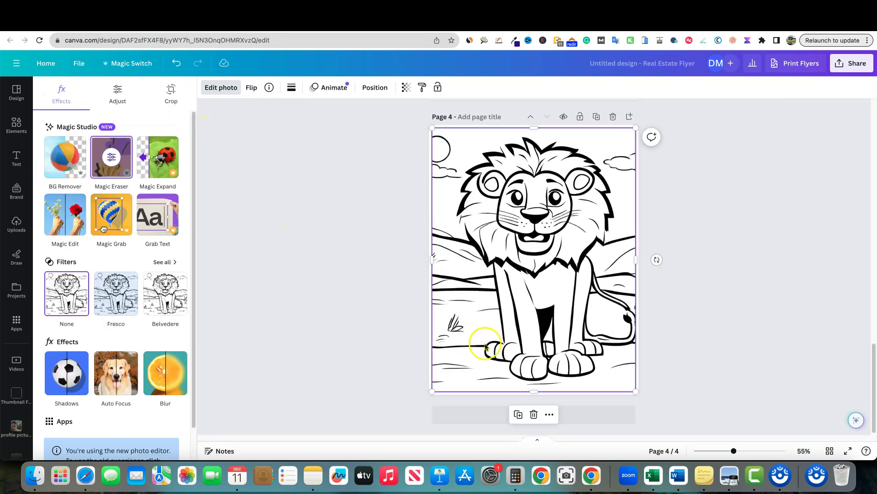
# Add a circle shape to page 4 and change its fill to white.
pyautogui.scroll(1, 488, 347)
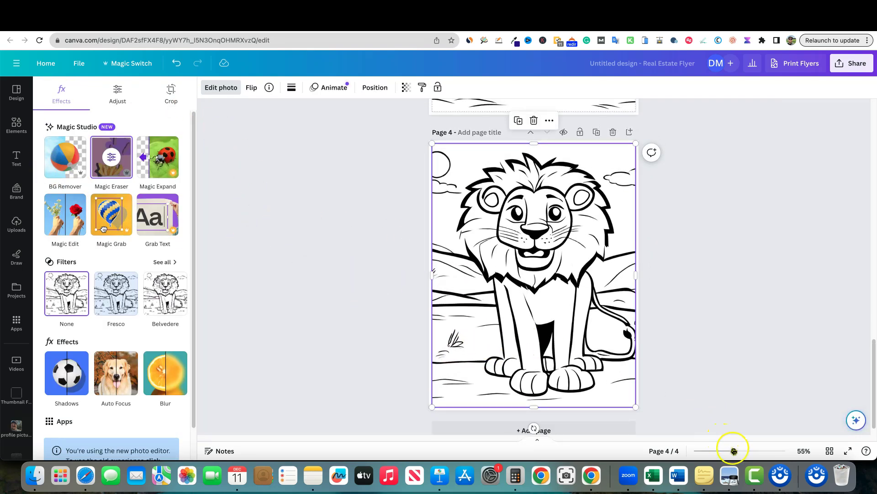
pyautogui.moveTo(733, 451); pyautogui.dragTo(746, 451)
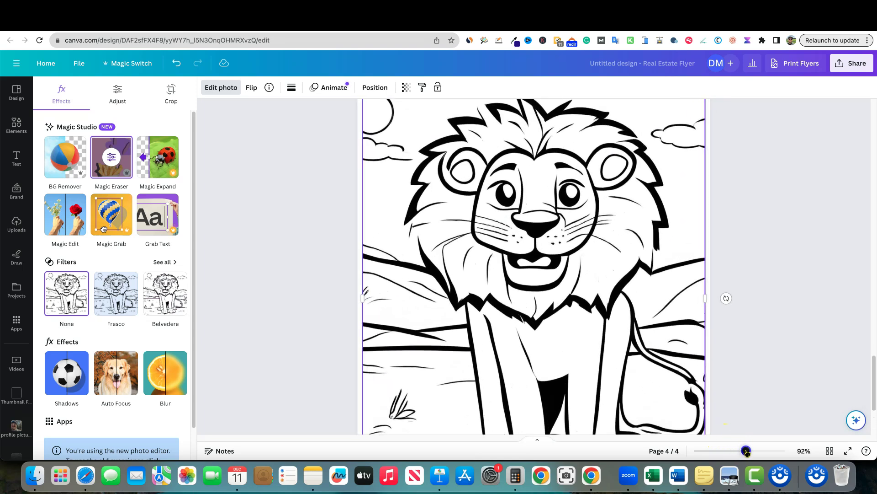
pyautogui.scroll(-5, 753, 385)
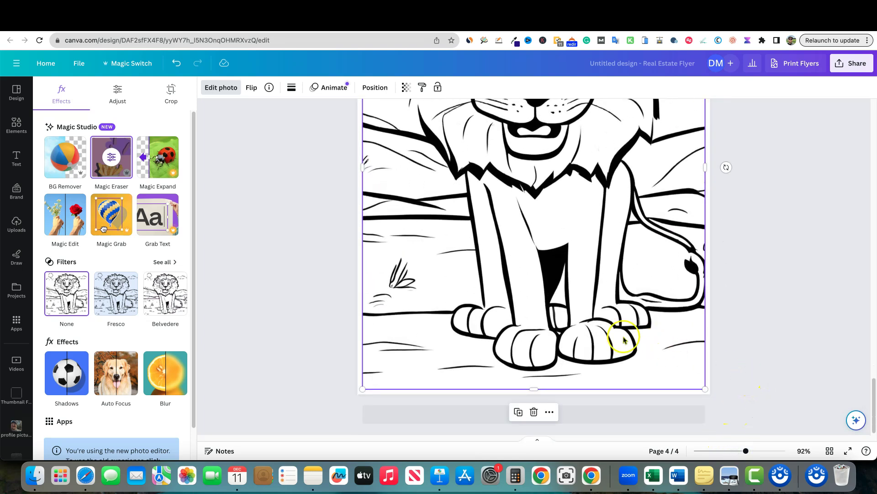
pyautogui.moveTo(745, 449); pyautogui.dragTo(760, 451)
pyautogui.scroll(-5, 677, 351)
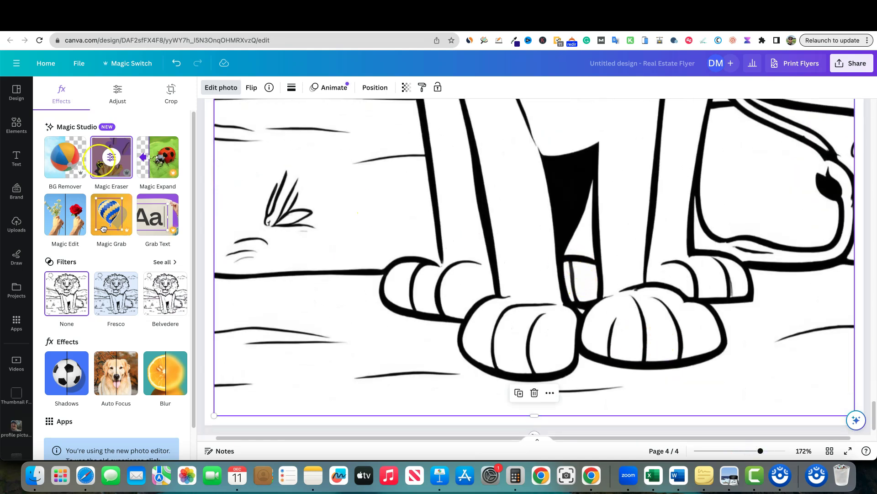
pyautogui.click(16, 127)
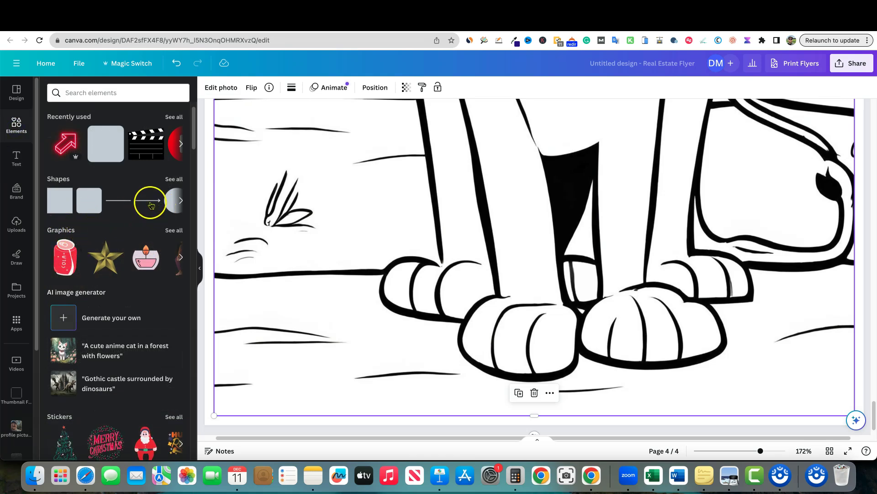
pyautogui.click(172, 201)
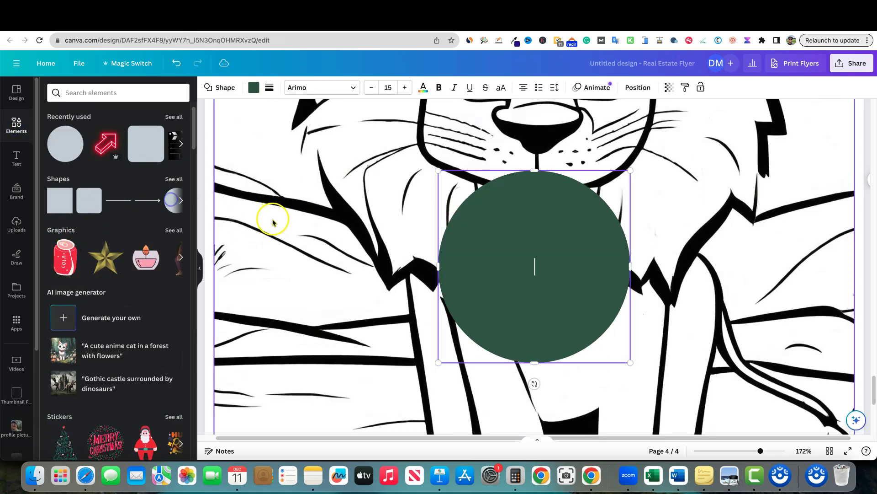
pyautogui.click(251, 88)
pyautogui.click(123, 142)
pyautogui.scroll(-1, 493, 303)
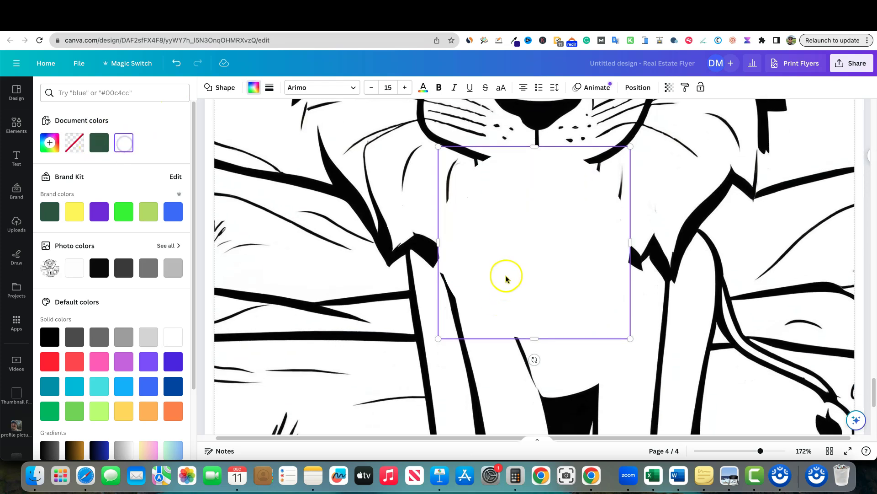
# Shrink the white circle to paw-line size and place it over the leftover paw outline between the lion's front legs on page 4.
pyautogui.moveTo(446, 167); pyautogui.dragTo(576, 295)
pyautogui.scroll(-5, 582, 309)
pyautogui.moveTo(611, 143); pyautogui.dragTo(587, 311)
pyautogui.moveTo(554, 267); pyautogui.dragTo(580, 307)
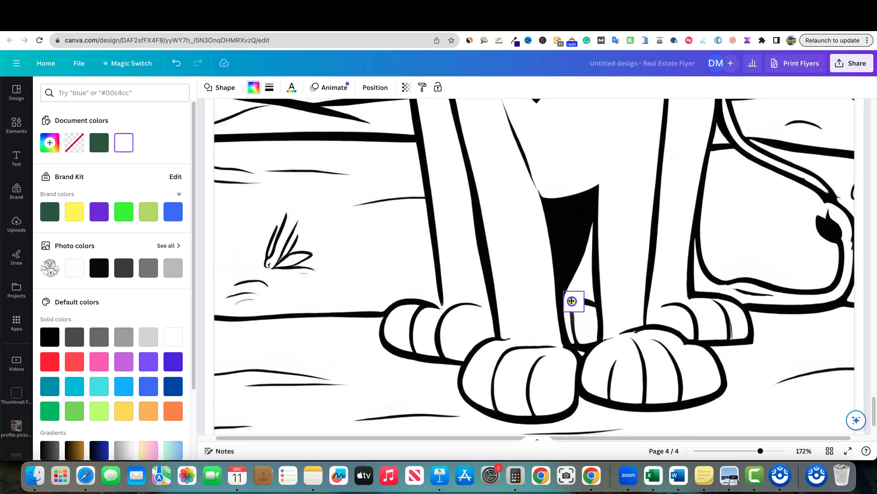
pyautogui.moveTo(571, 301); pyautogui.dragTo(573, 302)
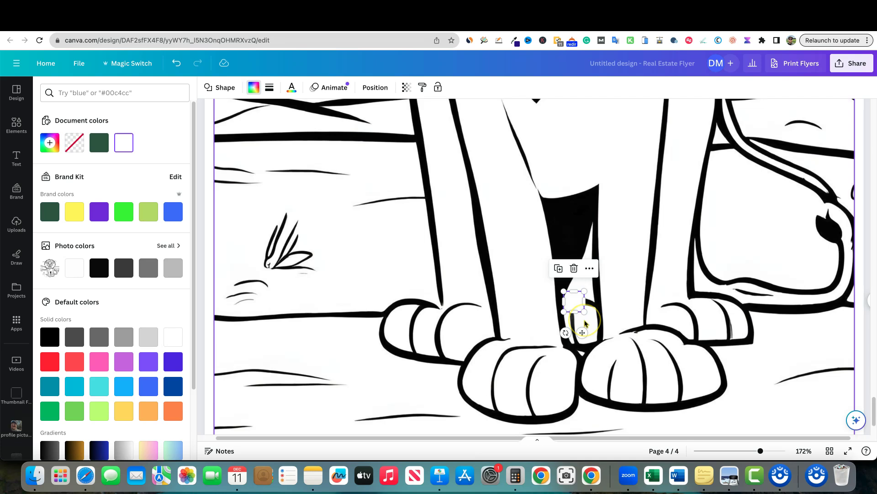
# Cover the rest of the leftover paw outline between the lion's front legs with copies of the small white circle.
pyautogui.moveTo(576, 303); pyautogui.dragTo(585, 311)
pyautogui.click(615, 317)
pyautogui.click(585, 310)
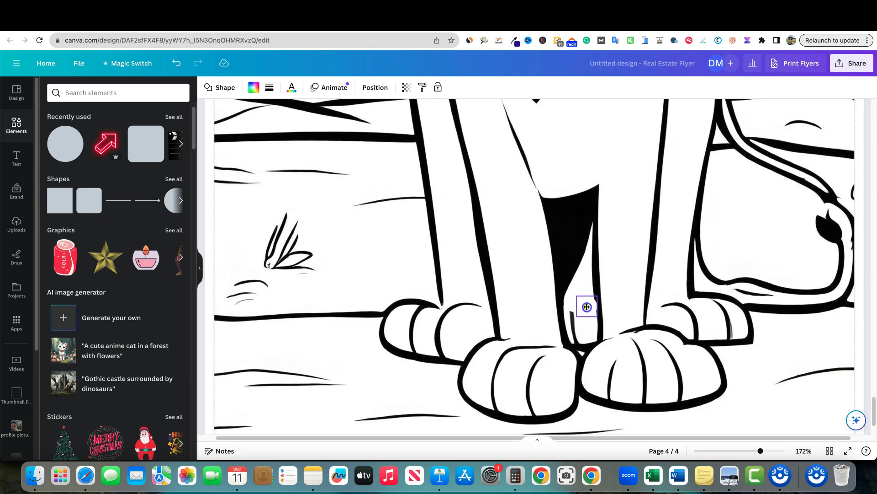
pyautogui.moveTo(586, 307)
pyautogui.mouseDown()
pyautogui.moveTo(576, 334)
pyautogui.moveTo(592, 307)
pyautogui.mouseUp()
pyautogui.click(631, 307)
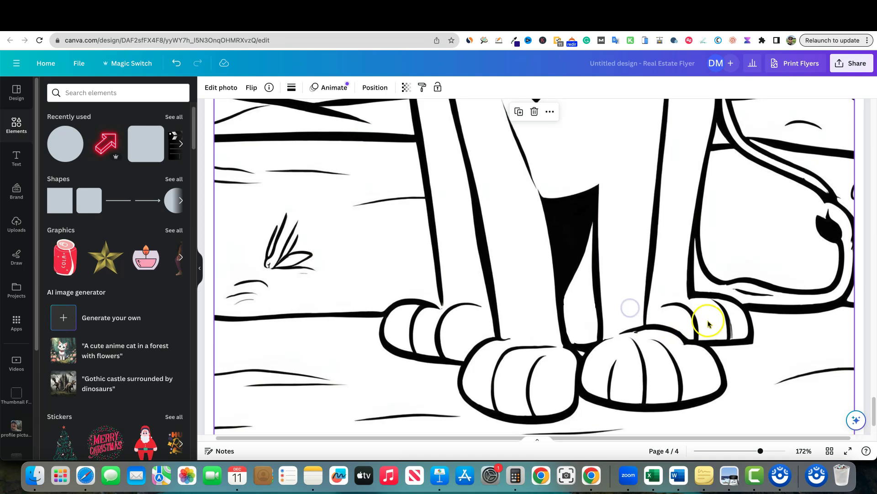
pyautogui.scroll(2, 709, 322)
pyautogui.scroll(-2, 708, 322)
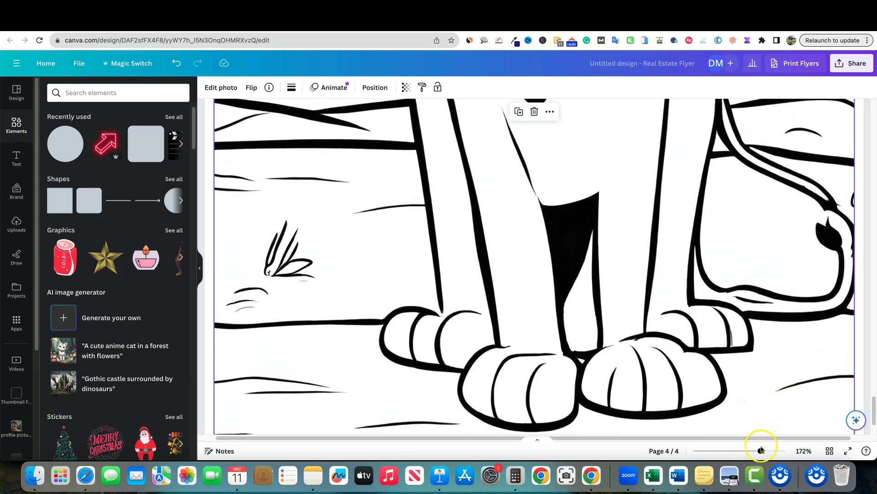
pyautogui.scroll(-5, 715, 383)
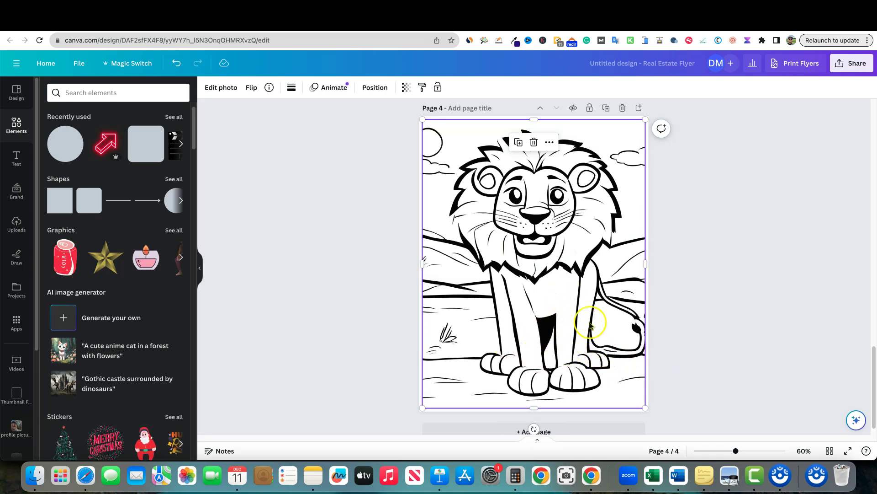
pyautogui.click(695, 207)
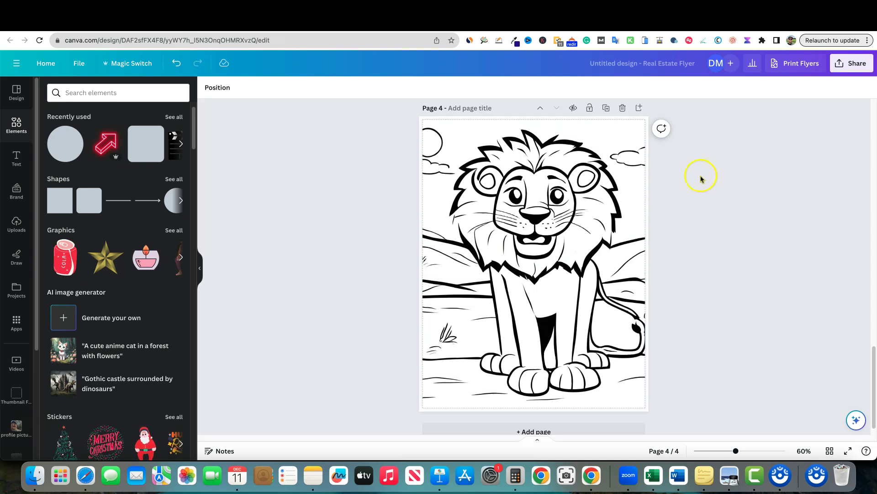
# Look at the lion coloring page prompts in the ChatGPT conversation and return to the Canva design.
pyautogui.click(719, 18)
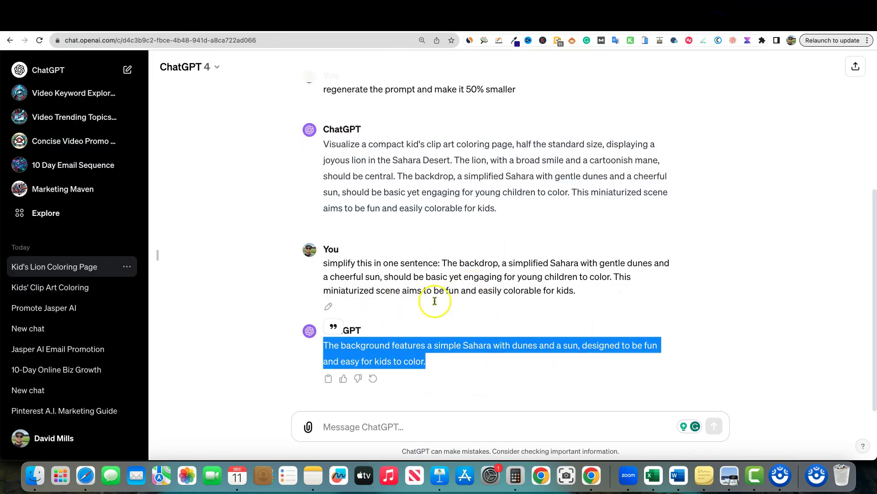
pyautogui.click(792, 26)
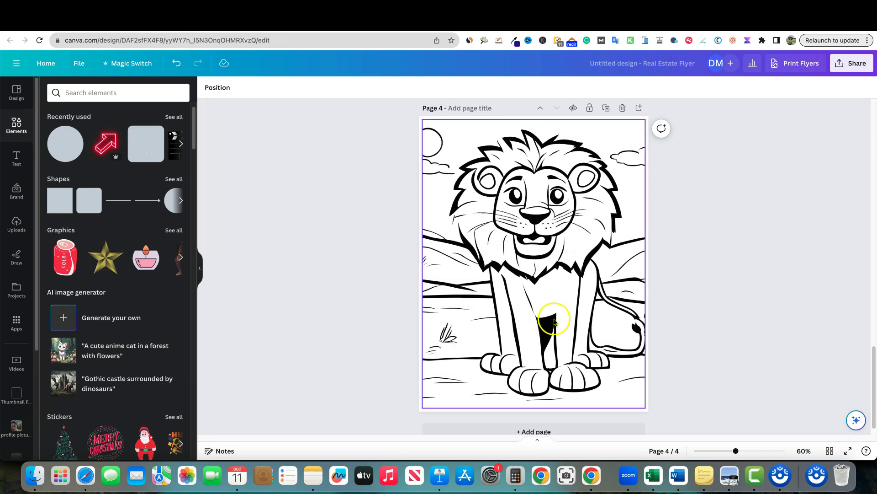